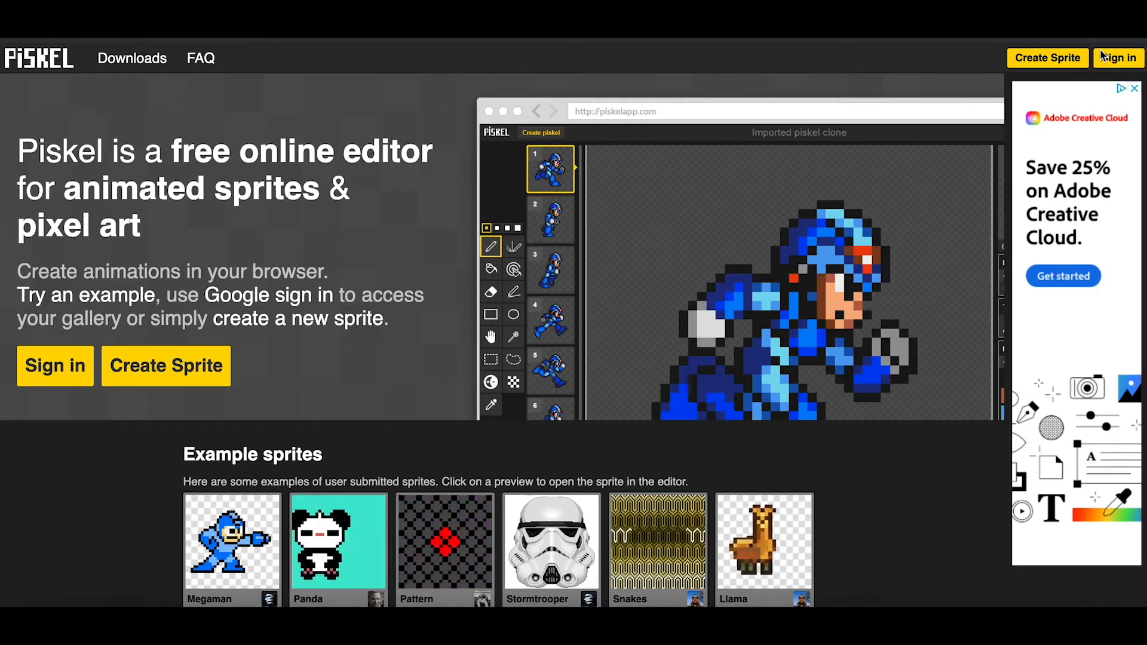
Step: Create a new sprite and draw a freehand black heart outline on the canvas with the Pen tool
click(1054, 59)
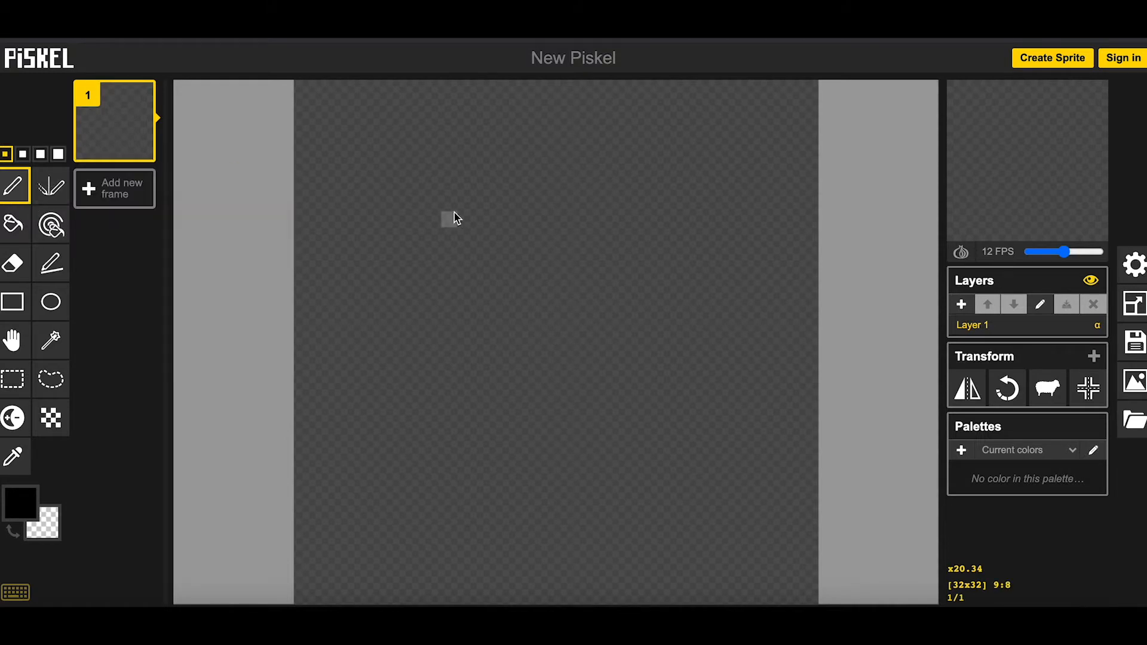
mouse_move(563, 203)
mouse_down()
mouse_move(529, 174)
mouse_move(435, 189)
mouse_move(466, 341)
mouse_move(540, 383)
mouse_up()
mouse_move(572, 214)
mouse_down()
mouse_move(619, 161)
mouse_move(689, 281)
mouse_move(593, 383)
mouse_move(565, 396)
mouse_up()
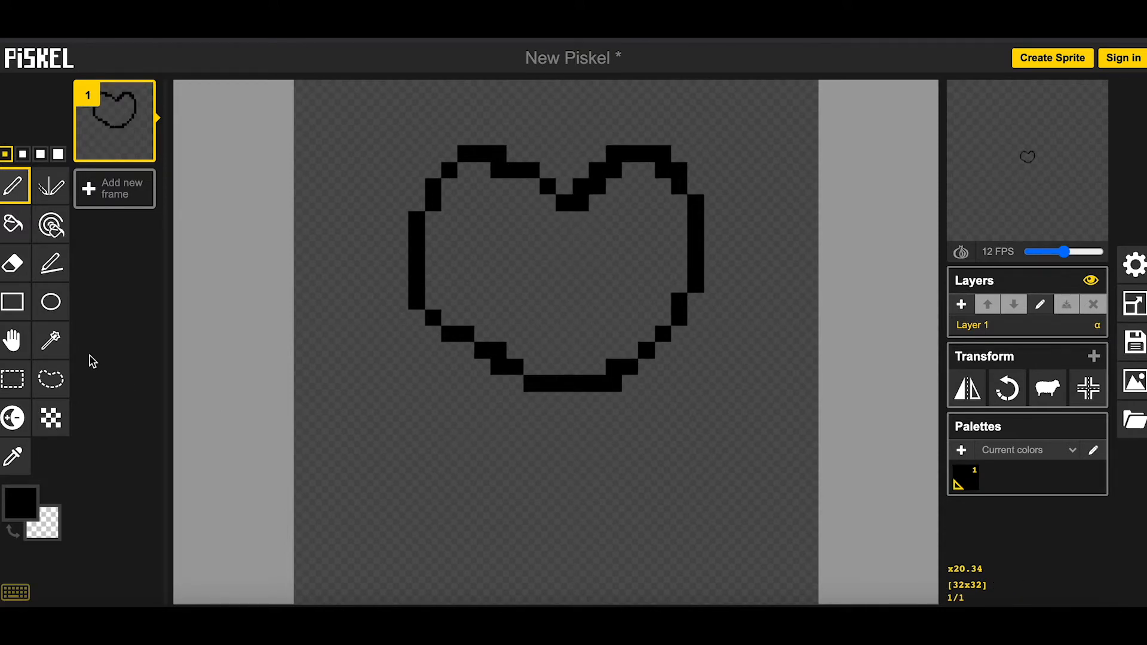
Step: Compare the original and full preview sizes, leaving the sprite preview at full size
mouse_move(1083, 148)
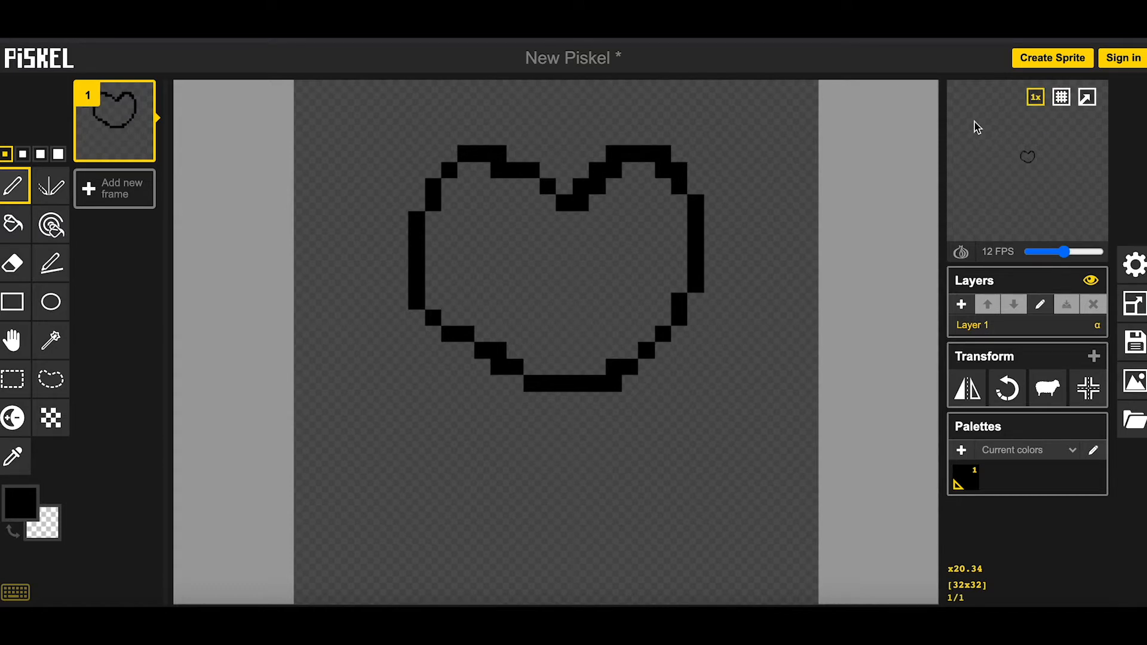
mouse_move(1037, 105)
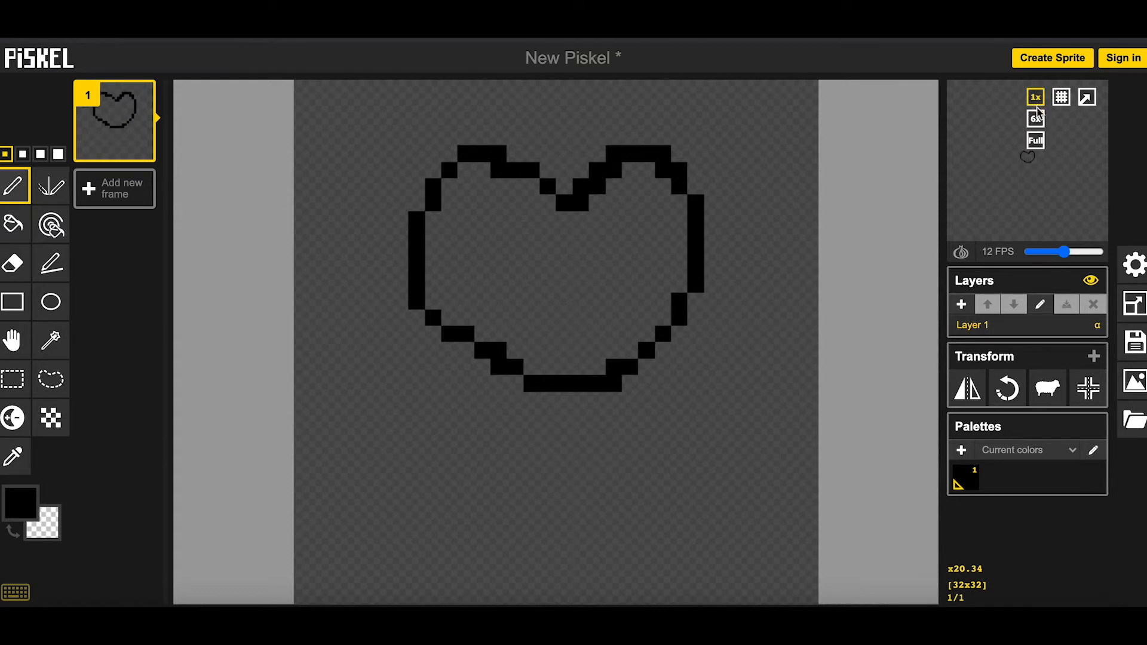
click(1040, 145)
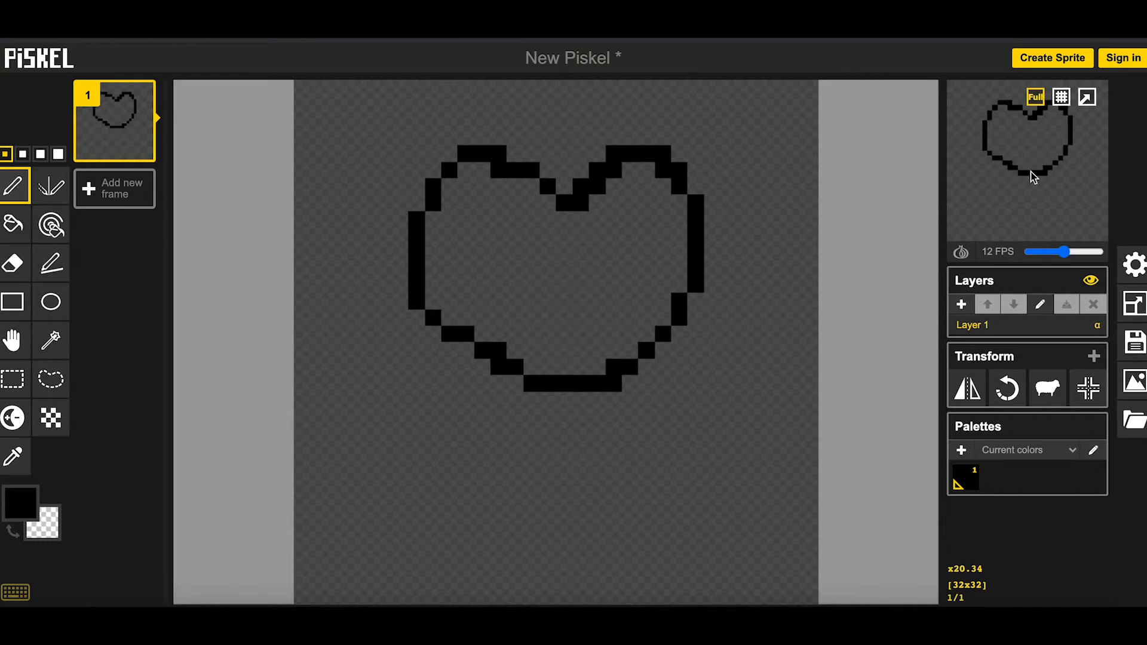
click(1036, 97)
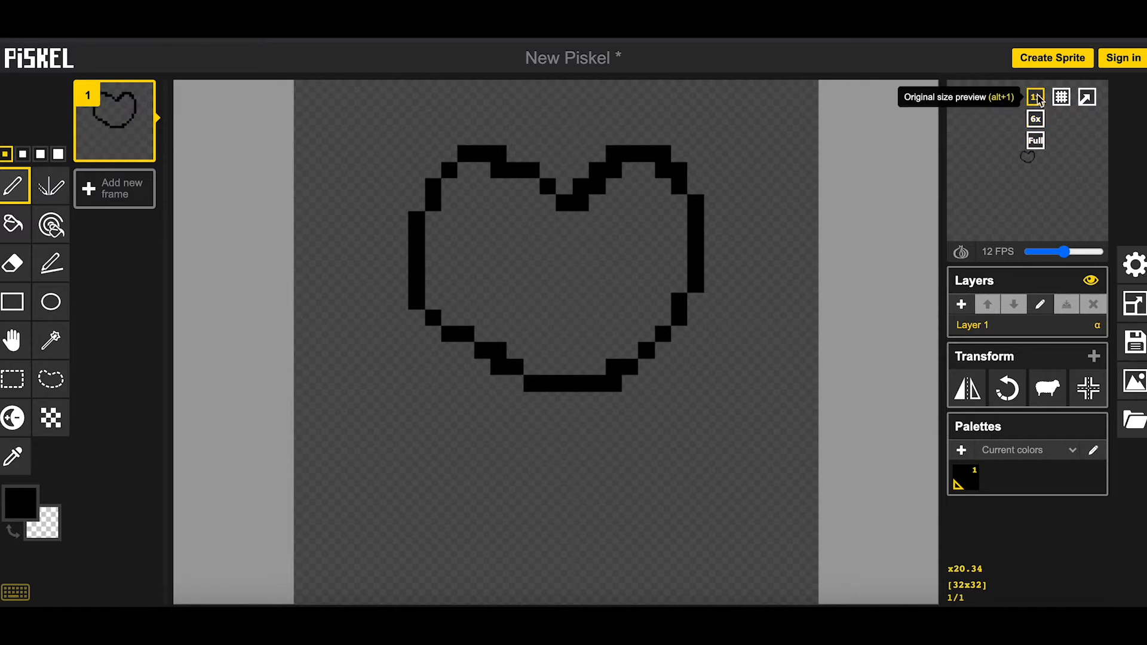
click(1036, 141)
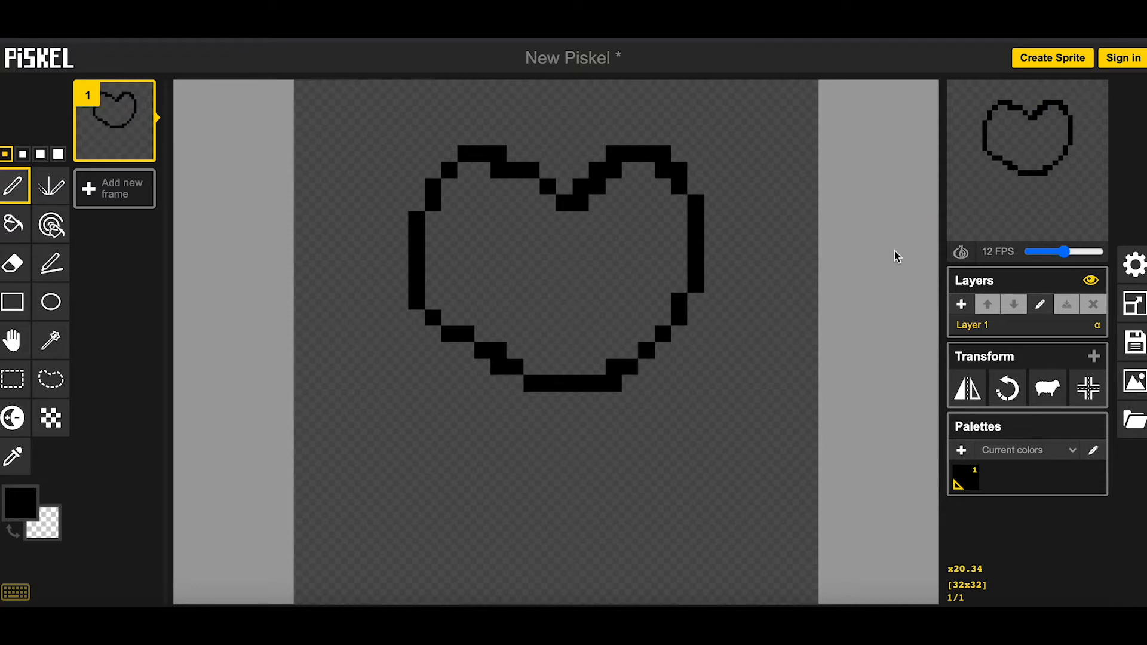
mouse_move(1042, 171)
Step: Inspect the canvas resize and default size settings without changing them
click(1140, 306)
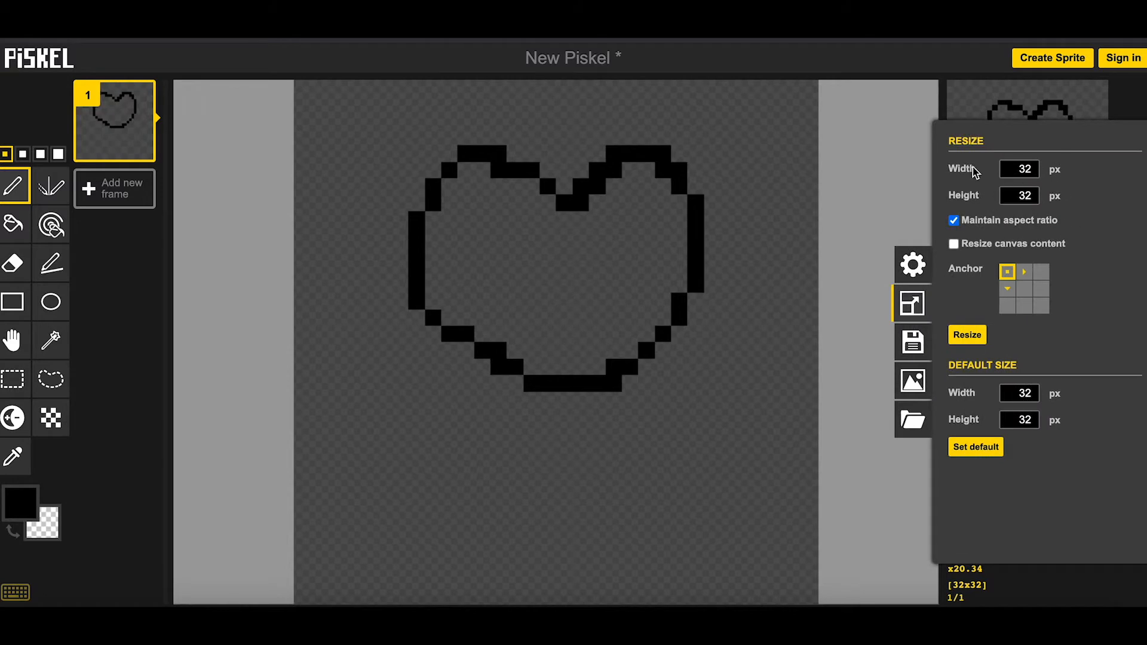
click(895, 157)
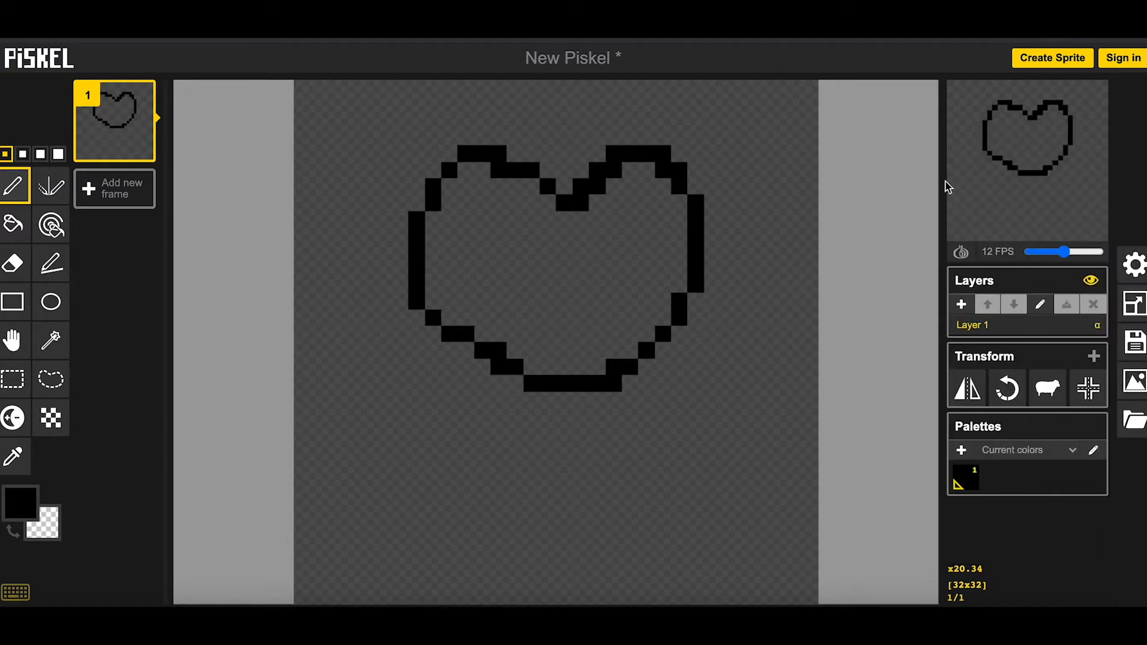
click(1140, 305)
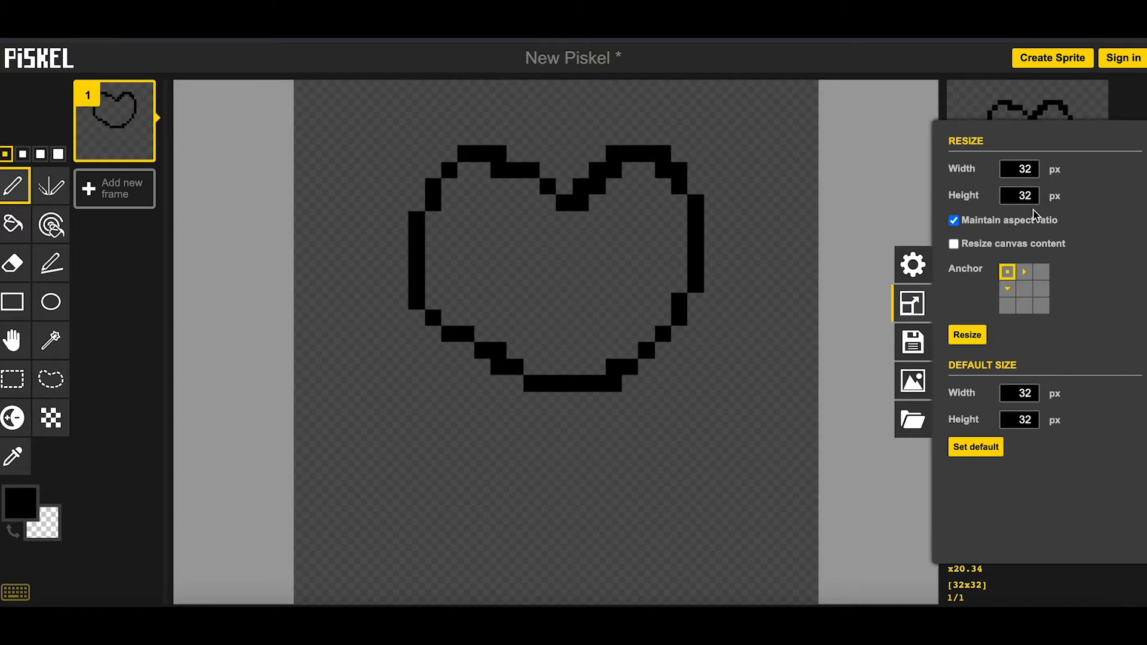
click(883, 186)
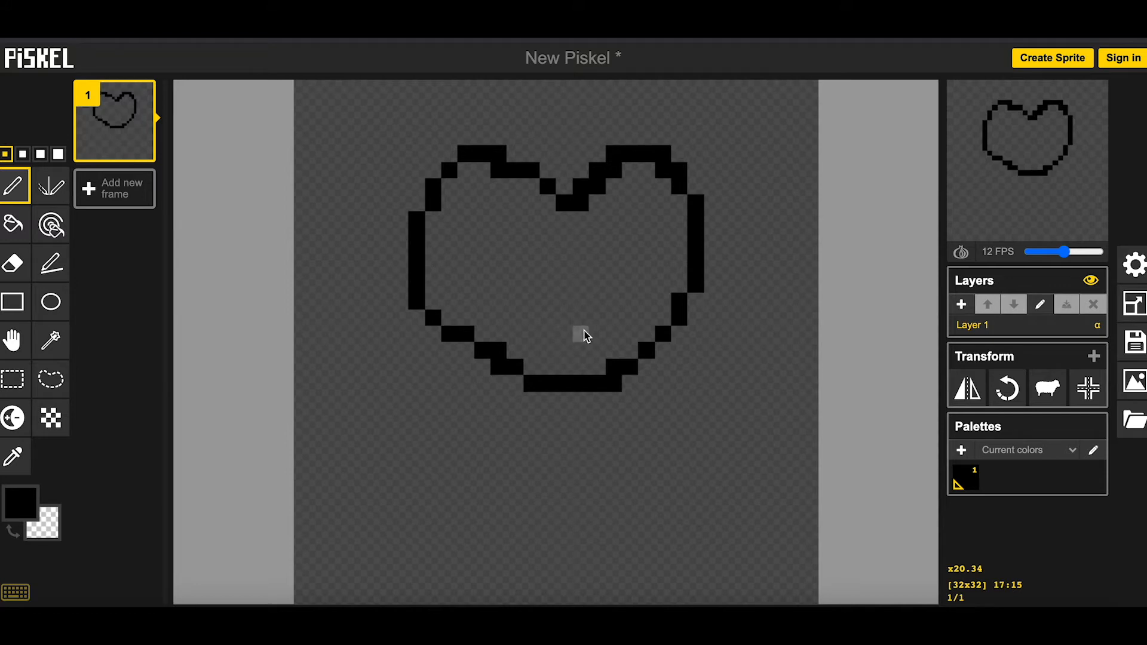
Step: Examine the keyboard shortcuts overview for the tools, frames, selections and colours, and close it
key(shift+slash)
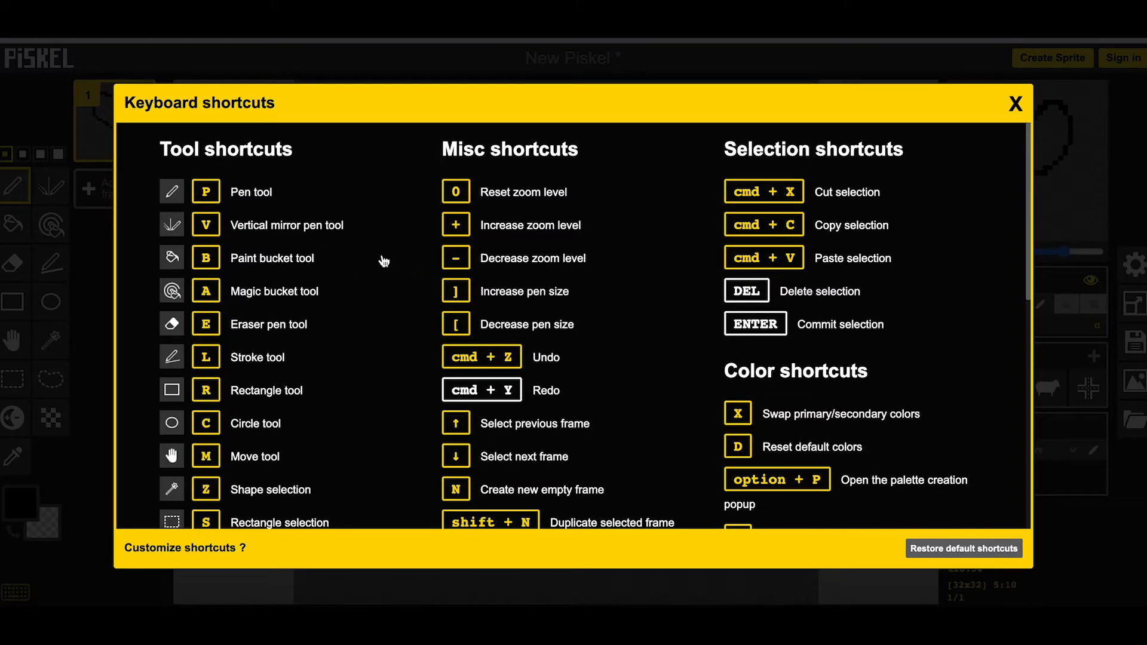
scroll(597, 416, down, 5)
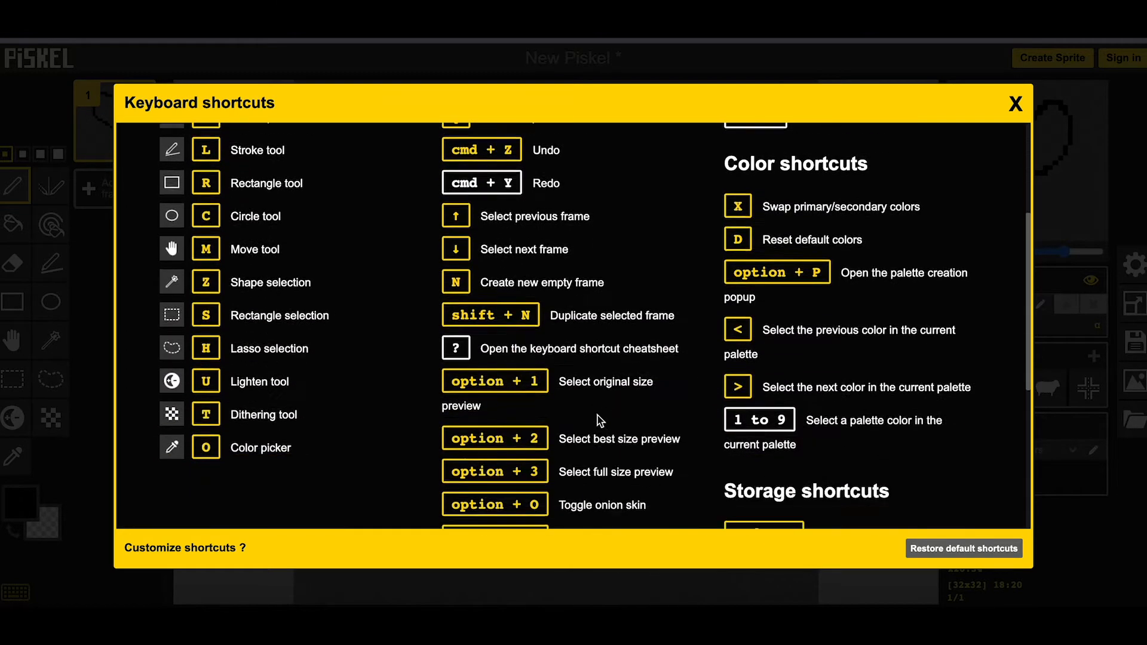
scroll(598, 416, up, 5)
scroll(598, 414, down, 8)
scroll(597, 415, up, 8)
click(1015, 104)
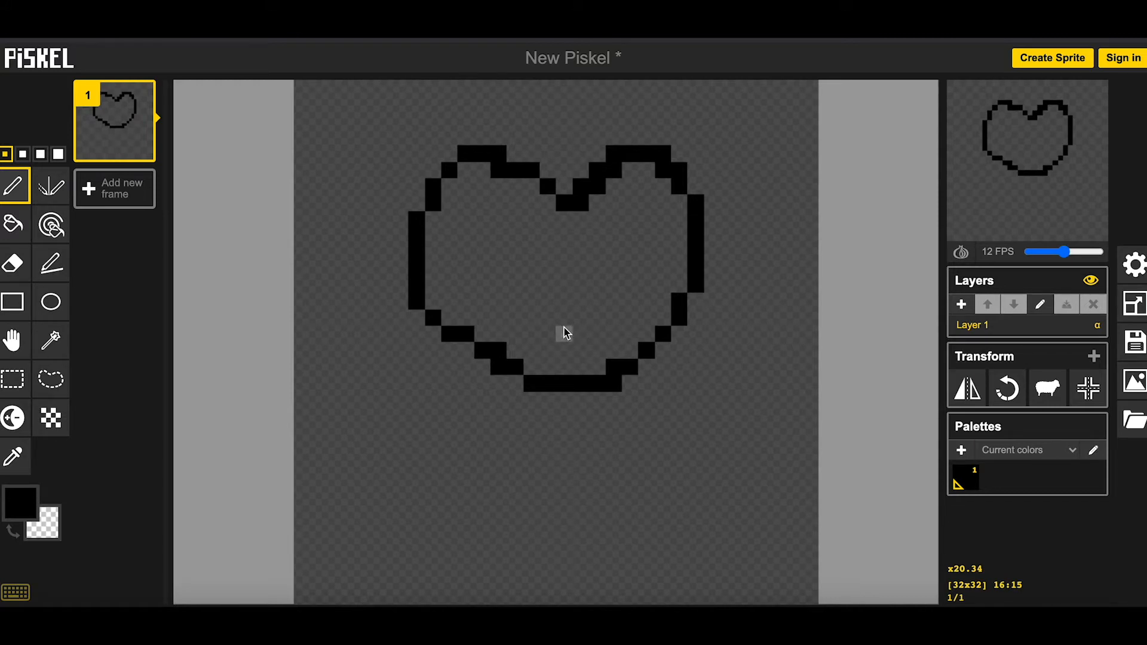
Step: Undo the freehand heart outline, and undo a trial pen stroke made on the blank canvas
key(ctrl+z)
key(ctrl+z)
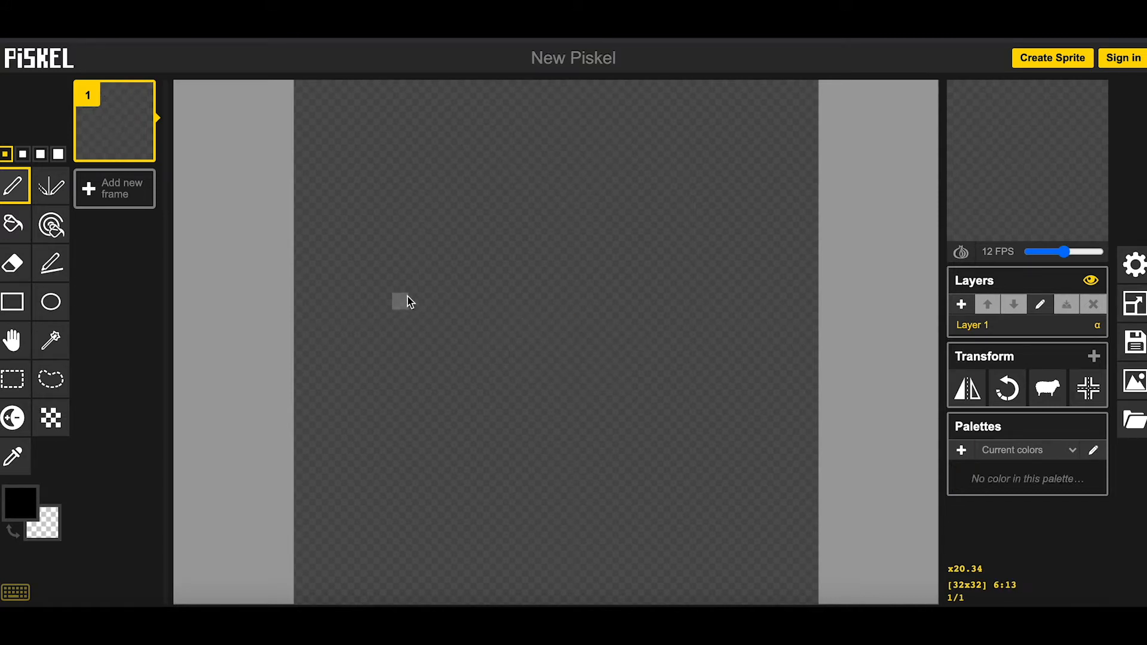
mouse_move(334, 153)
mouse_down()
mouse_move(407, 229)
mouse_move(475, 265)
mouse_move(472, 344)
mouse_up()
key(ctrl+z)
Step: Draw a large symmetrical black heart outline with the Vertical mirror pen and fill it with red #ff0000 using the Paint bucket
click(51, 187)
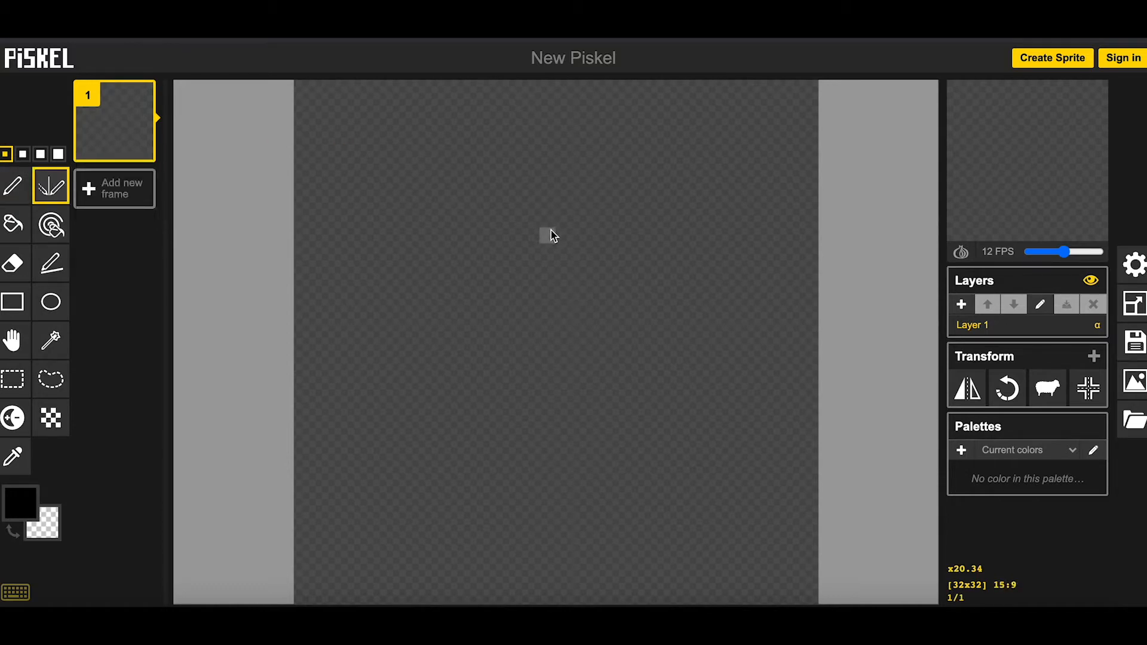
mouse_move(551, 235)
mouse_down()
mouse_move(474, 172)
mouse_move(422, 177)
mouse_move(375, 219)
mouse_move(381, 294)
mouse_move(412, 361)
mouse_move(563, 511)
mouse_up()
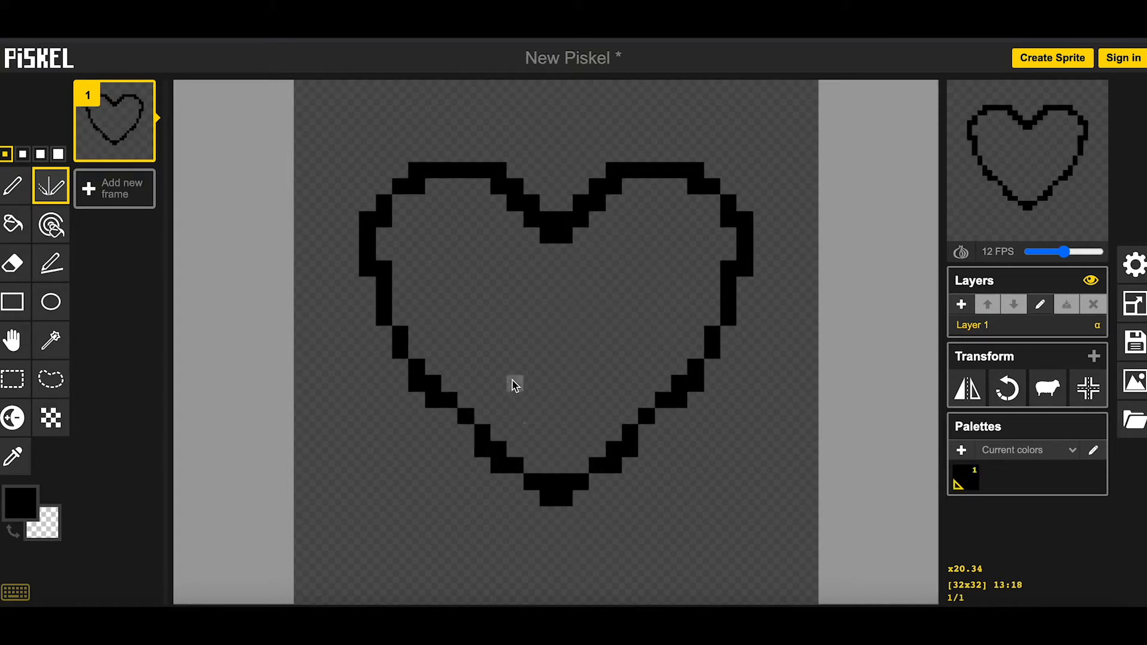
click(13, 225)
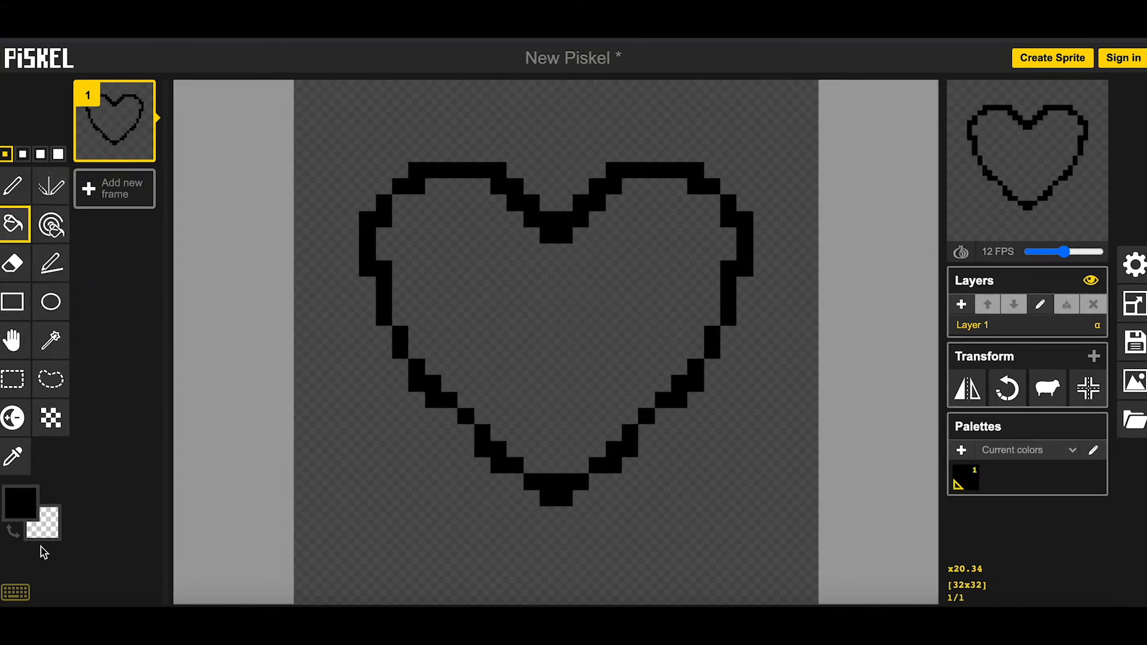
click(20, 507)
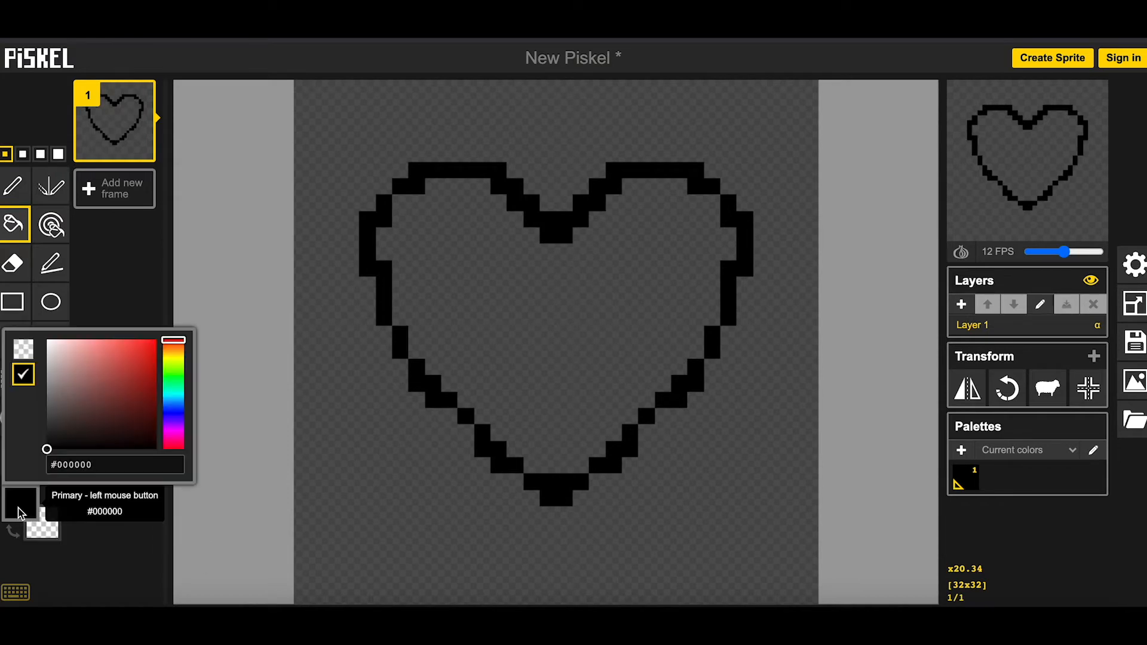
click(154, 341)
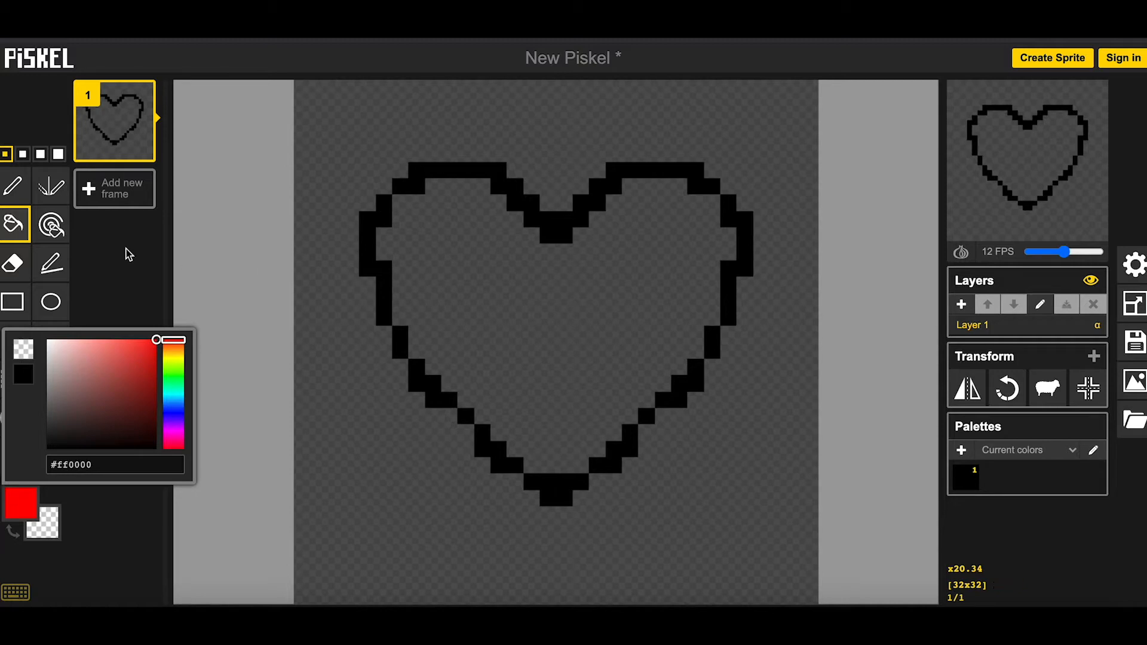
click(13, 224)
click(478, 276)
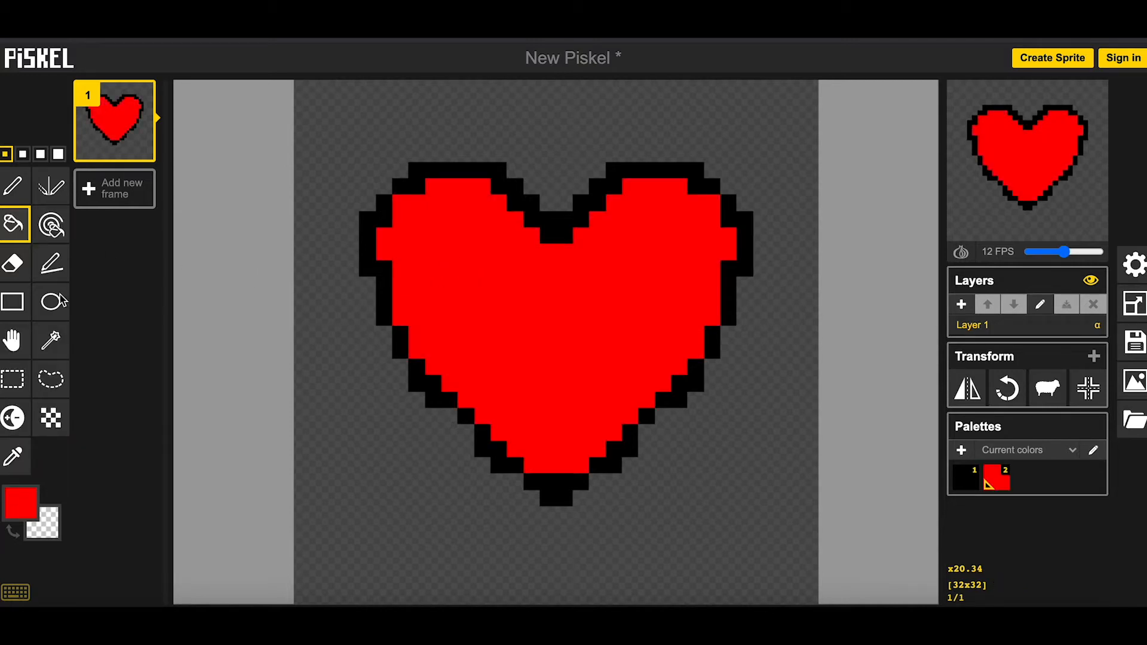
click(54, 230)
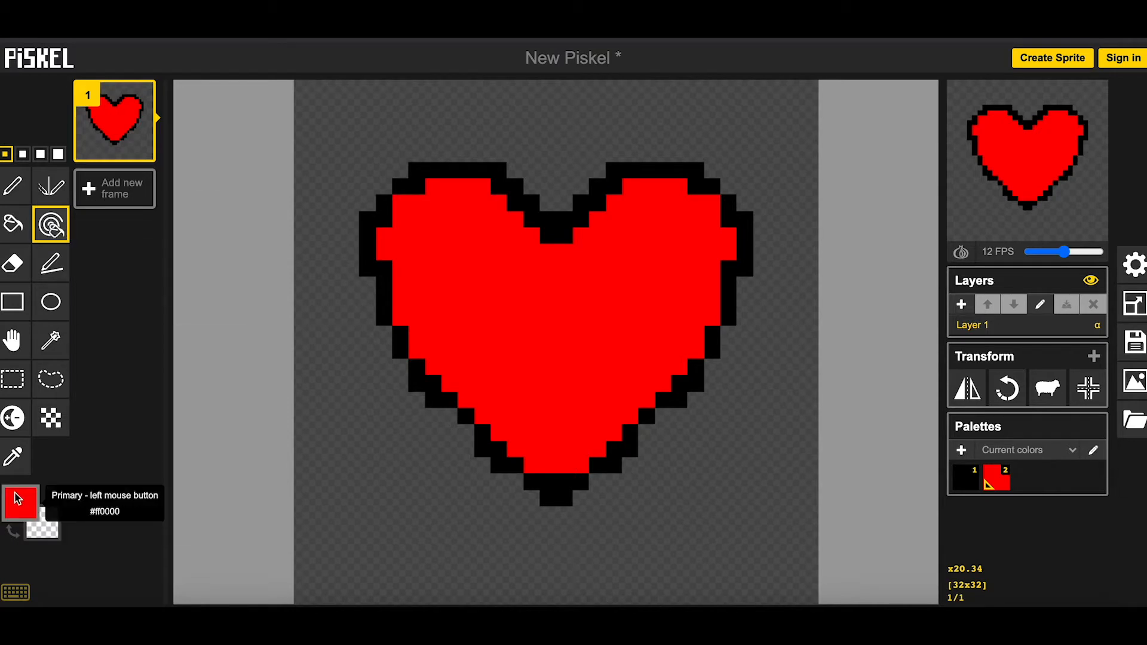
click(50, 186)
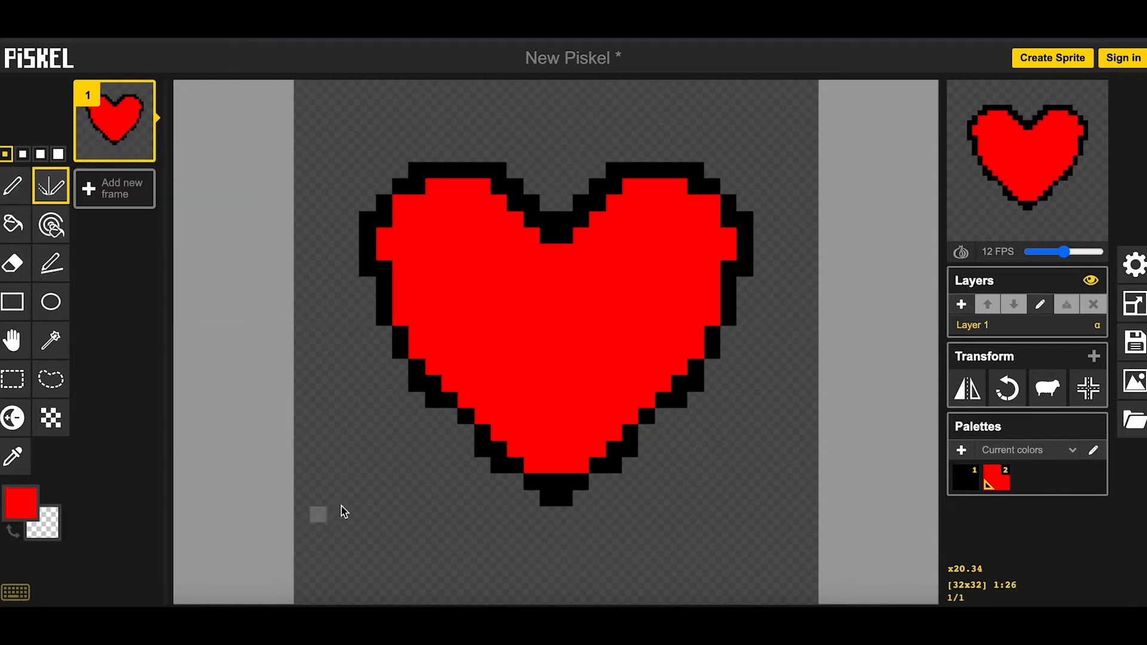
mouse_move(382, 481)
mouse_down()
mouse_move(364, 457)
mouse_move(311, 481)
mouse_move(317, 535)
mouse_up()
key(ctrl+z)
Step: Set the primary colour to black and try a mirrored stroke below the large heart, undoing it
click(31, 509)
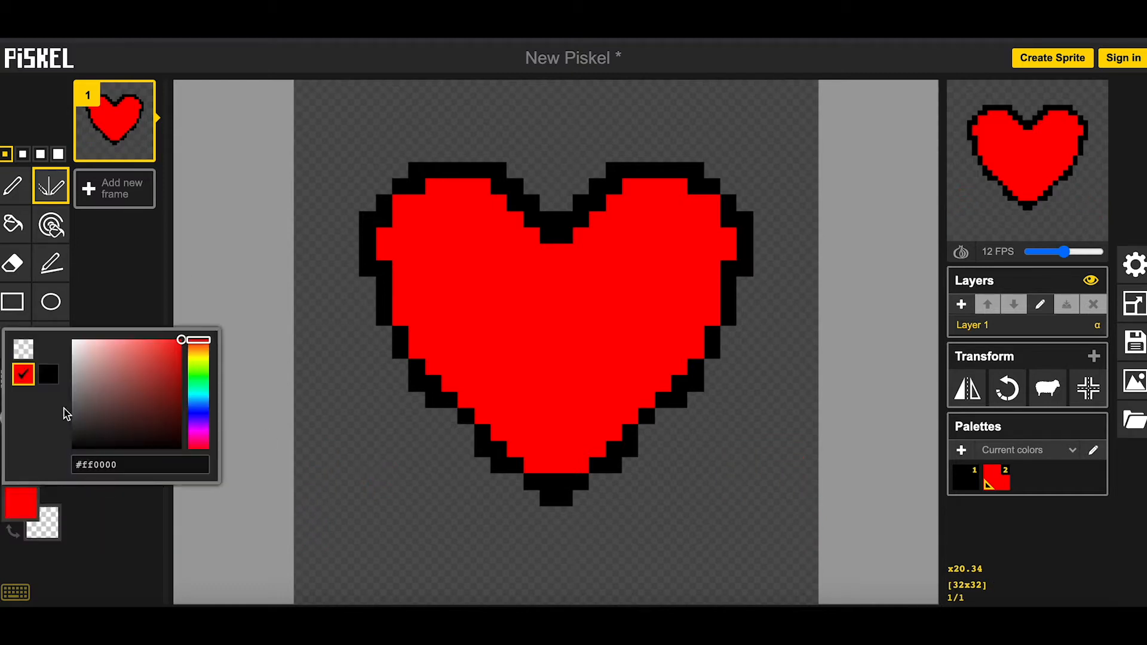
click(48, 374)
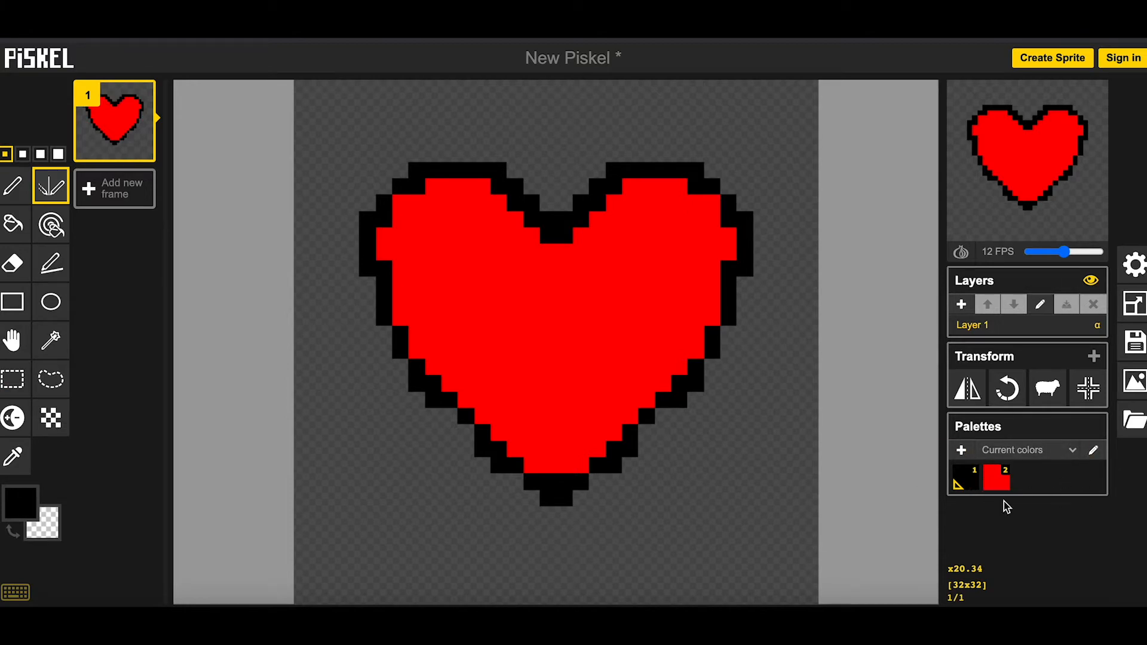
click(384, 482)
mouse_move(385, 481)
mouse_down()
mouse_move(327, 461)
mouse_move(317, 516)
mouse_move(351, 550)
mouse_up()
key(ctrl+z)
Step: Draw a small black heart outline with the Pen tool in the canvas's lower-left corner, undoing the misshapen strokes
click(12, 186)
mouse_move(380, 483)
mouse_down()
mouse_move(320, 475)
mouse_move(322, 541)
mouse_move(352, 564)
mouse_up()
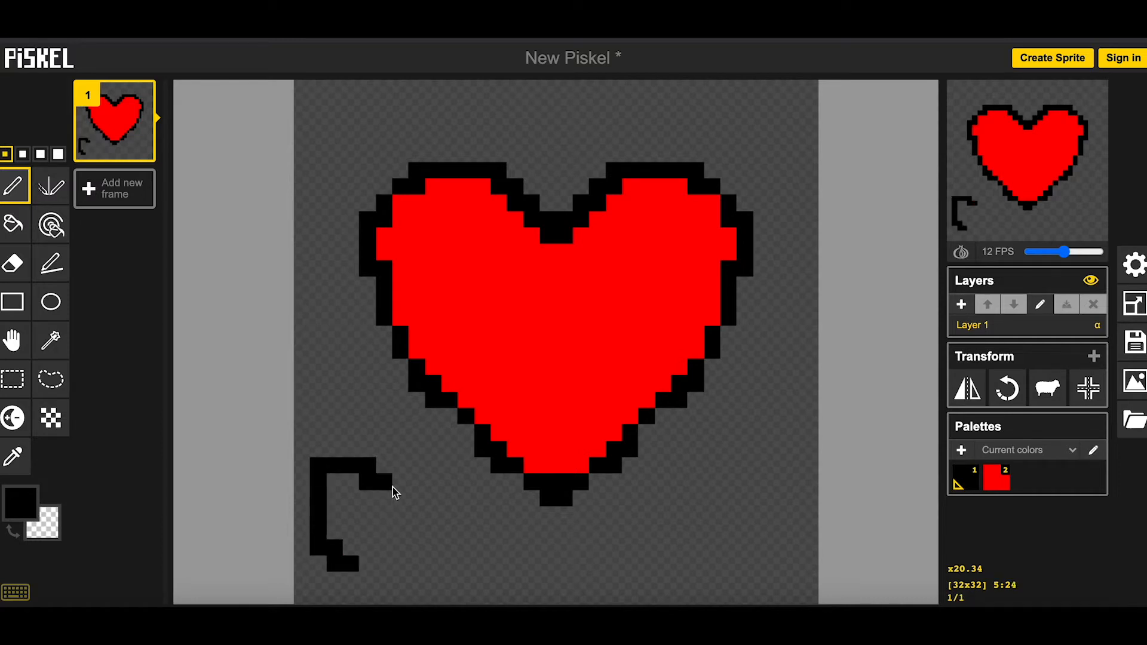
mouse_move(392, 486)
mouse_down()
mouse_move(424, 497)
mouse_move(364, 579)
mouse_up()
key(ctrl+z)
key(ctrl+z)
mouse_move(384, 513)
mouse_down()
mouse_move(332, 487)
mouse_move(374, 589)
mouse_move(402, 599)
mouse_up()
mouse_move(394, 515)
mouse_down()
mouse_move(458, 509)
mouse_move(408, 584)
mouse_up()
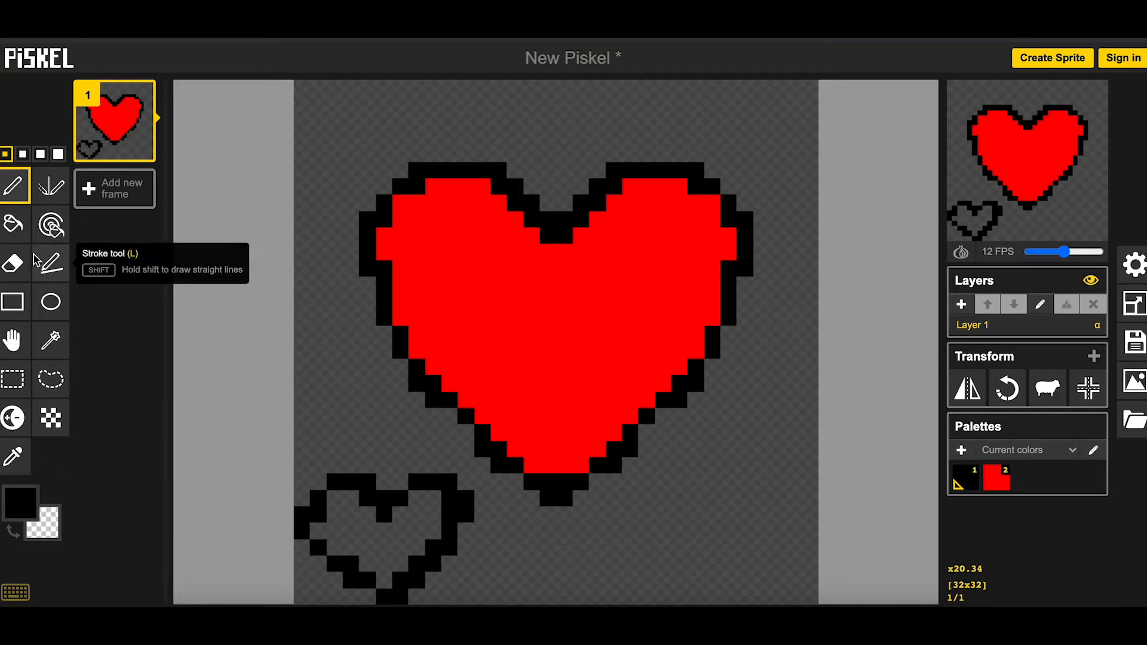
Step: Fill the small heart with red #ff0000 using the Paint bucket
click(27, 512)
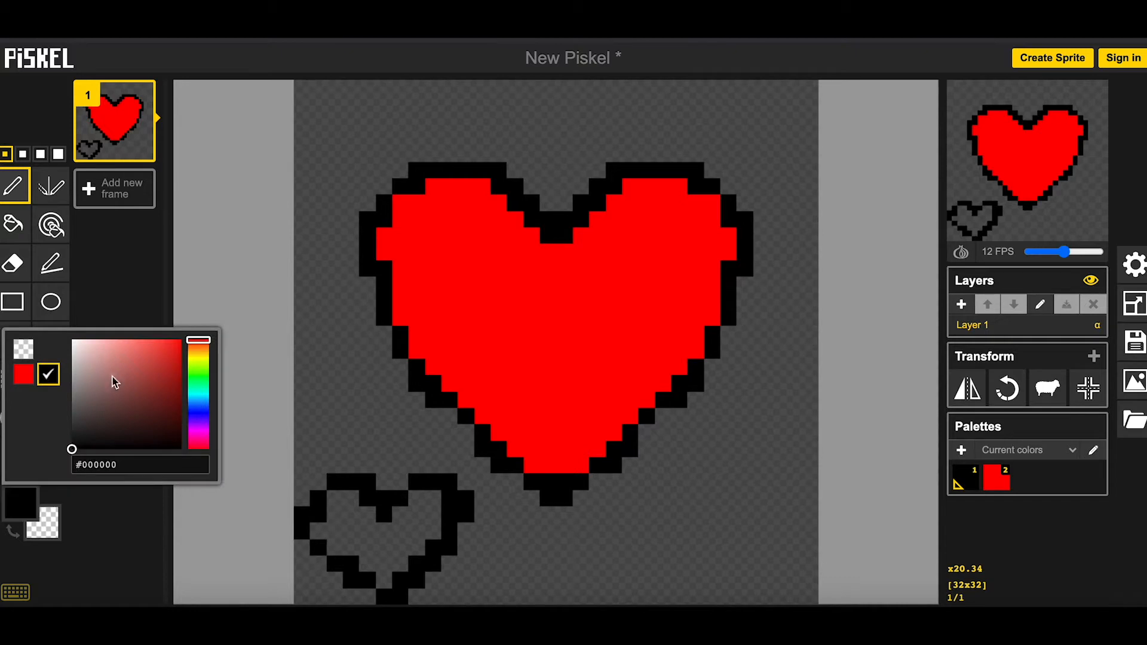
click(32, 372)
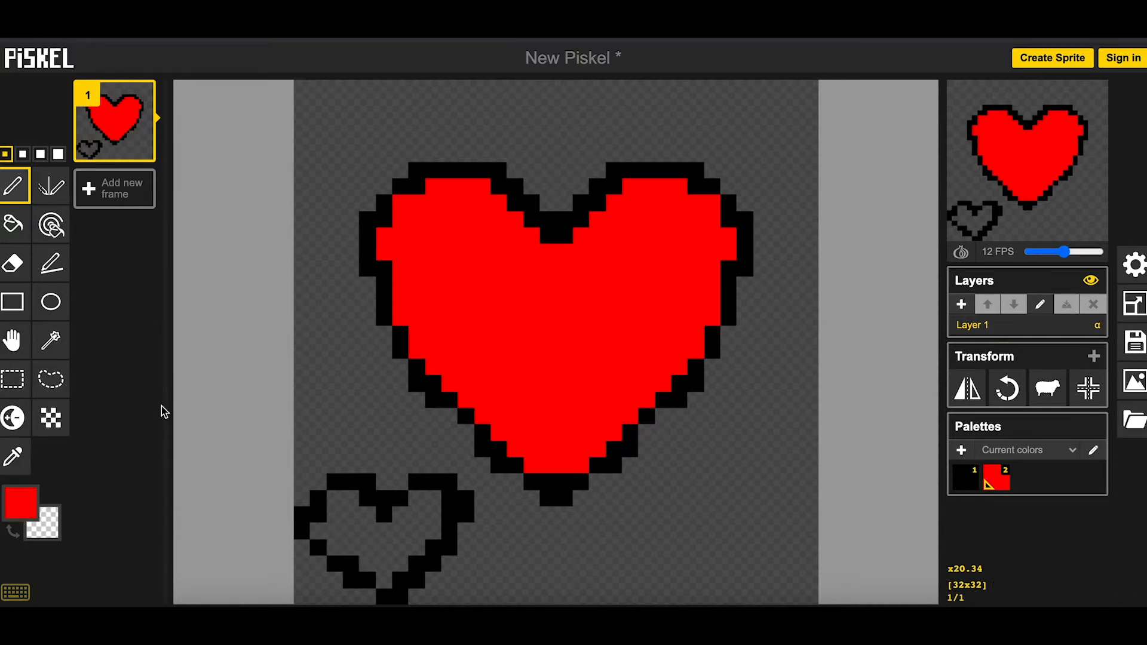
click(13, 224)
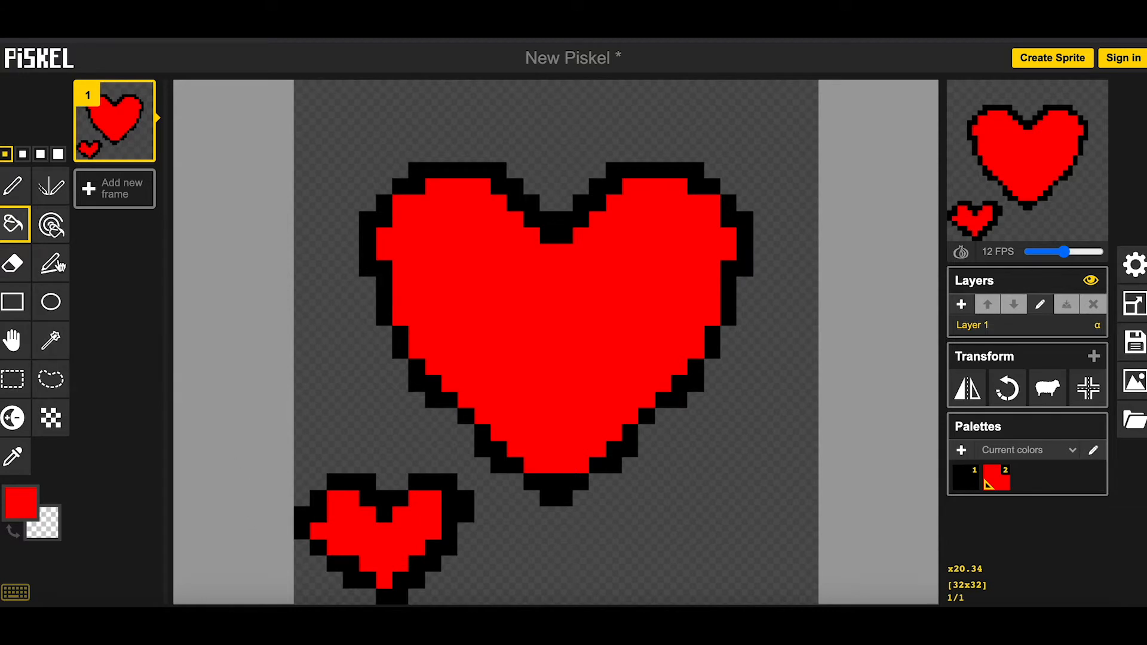
Step: Try filling the small heart with magenta using the Paint bucket, undo it and restore red #ff0000 as the primary colour
click(52, 225)
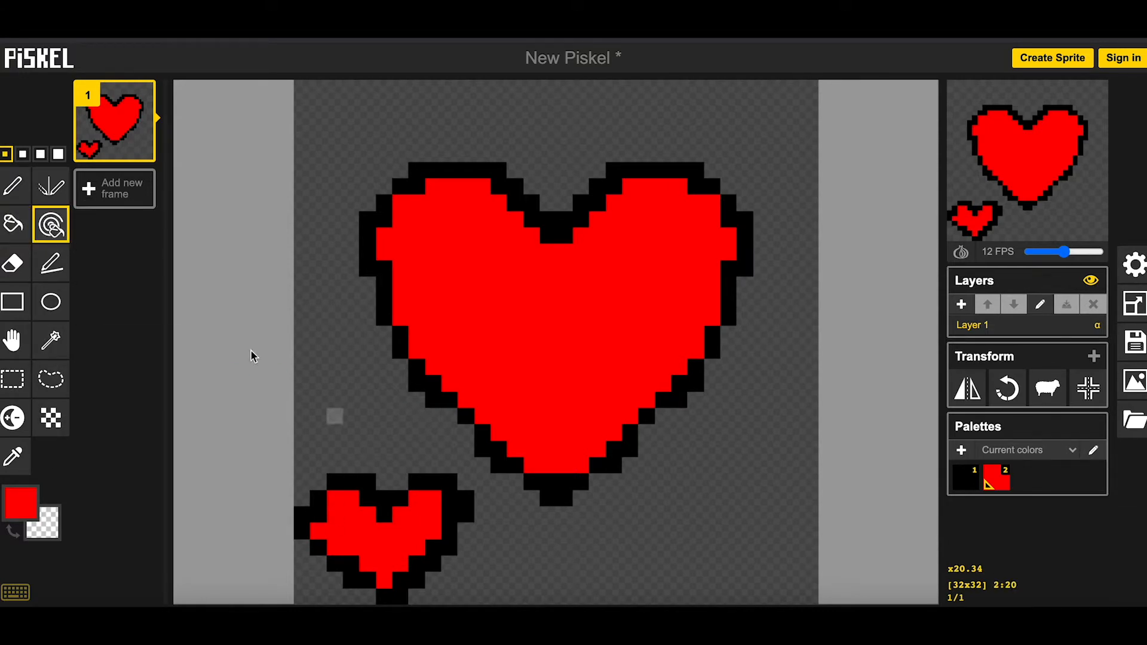
click(13, 224)
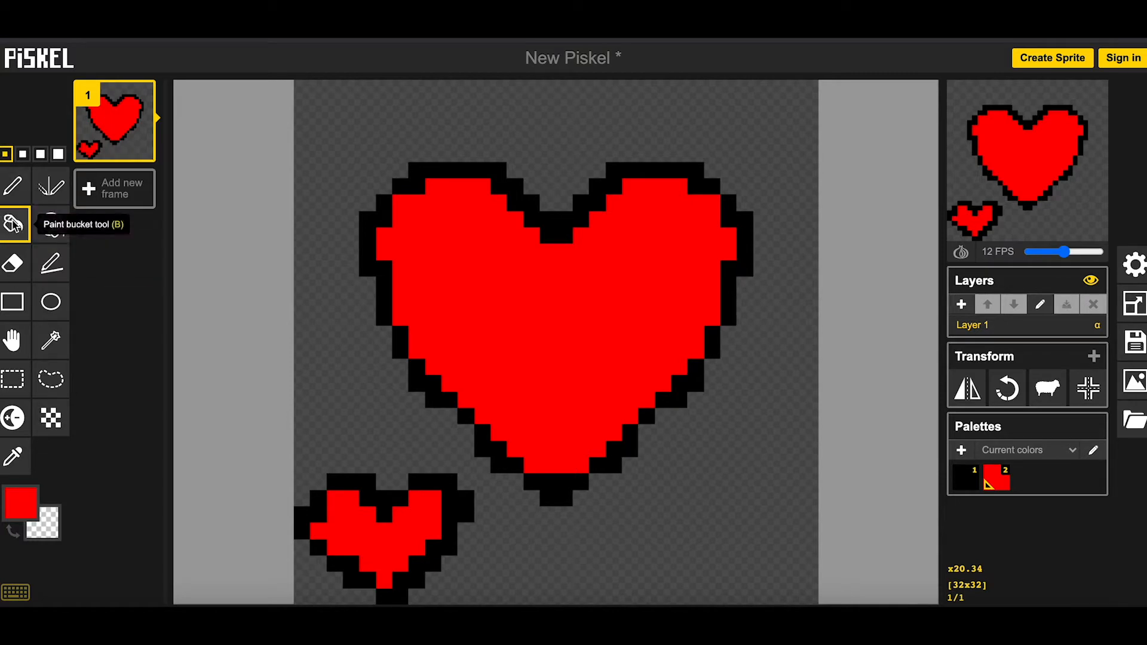
click(23, 505)
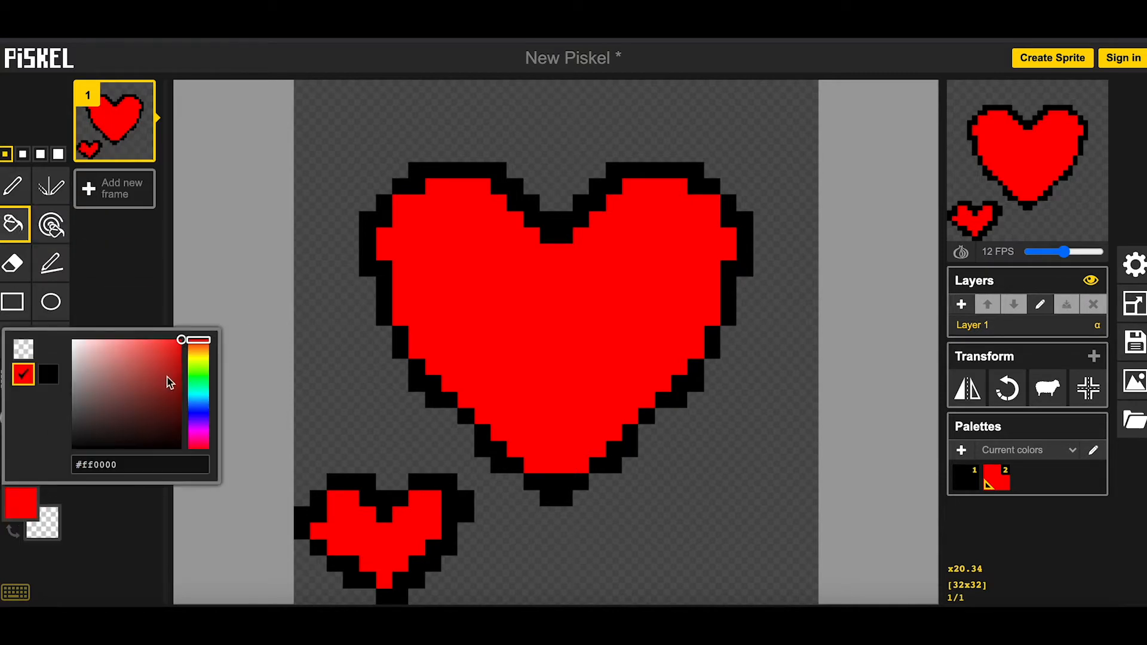
click(199, 435)
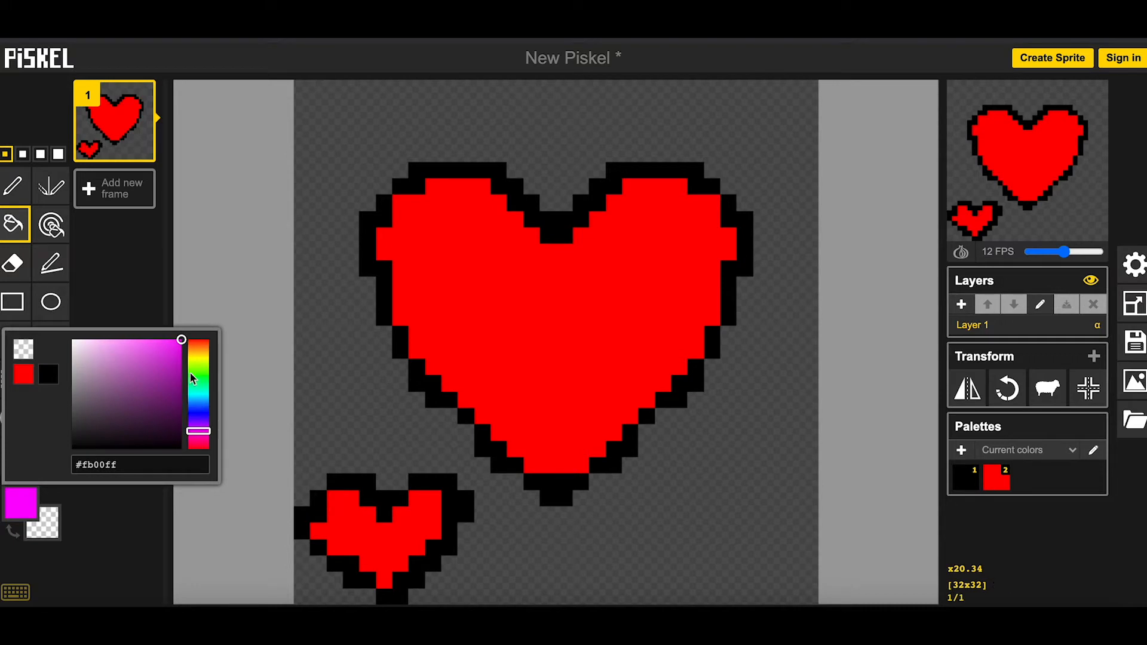
click(82, 323)
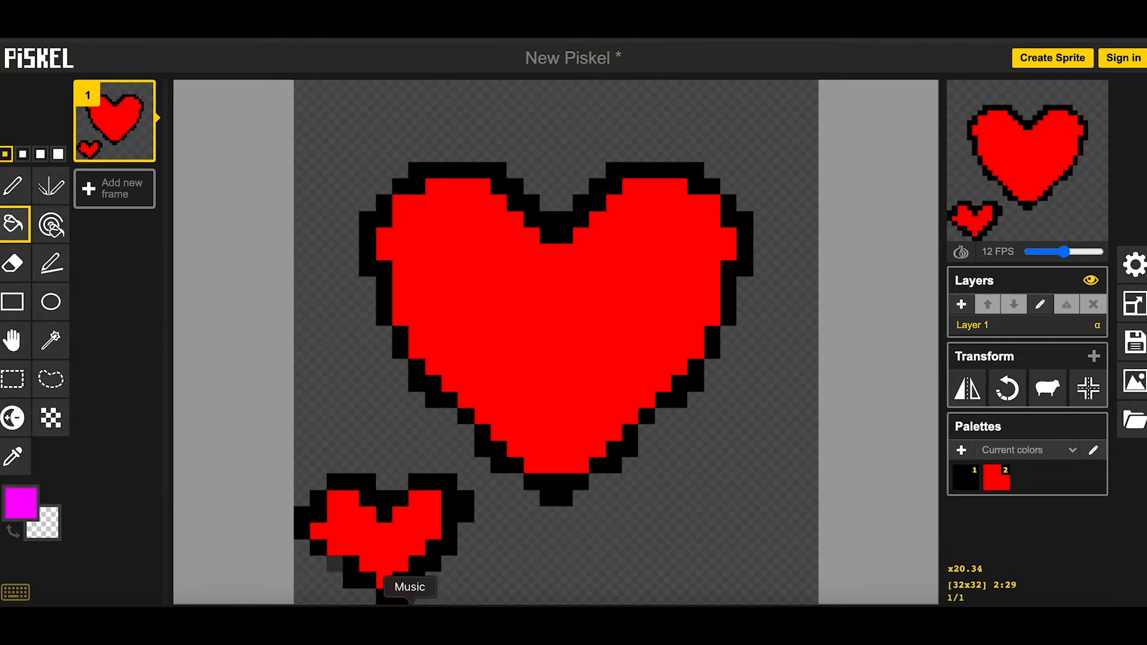
click(379, 527)
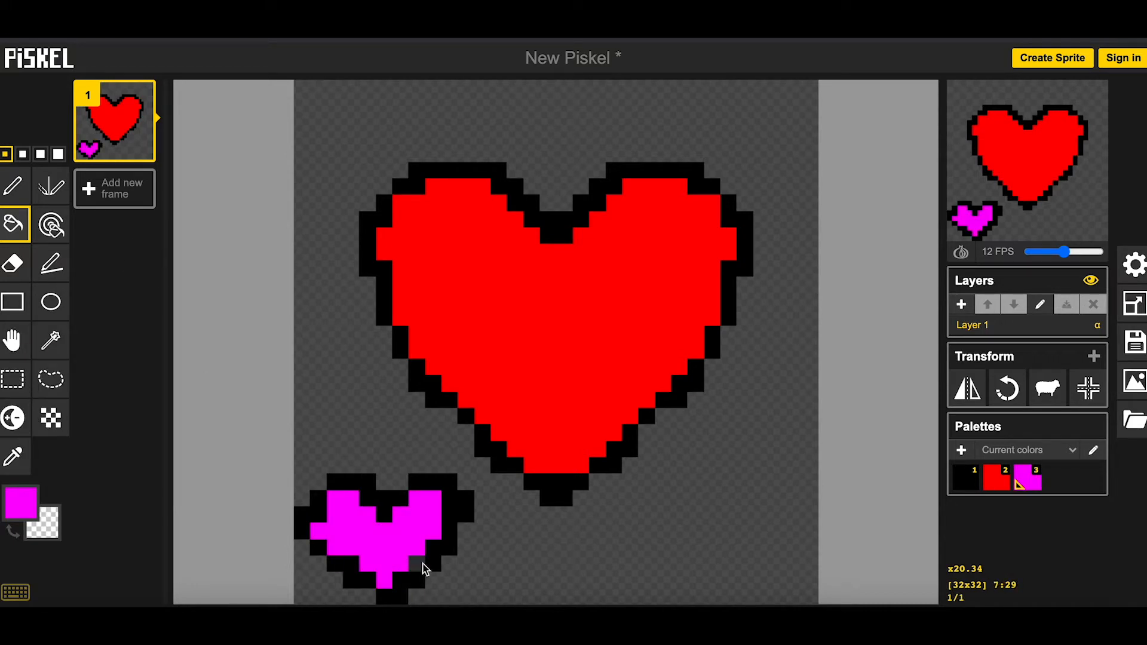
key(ctrl+z)
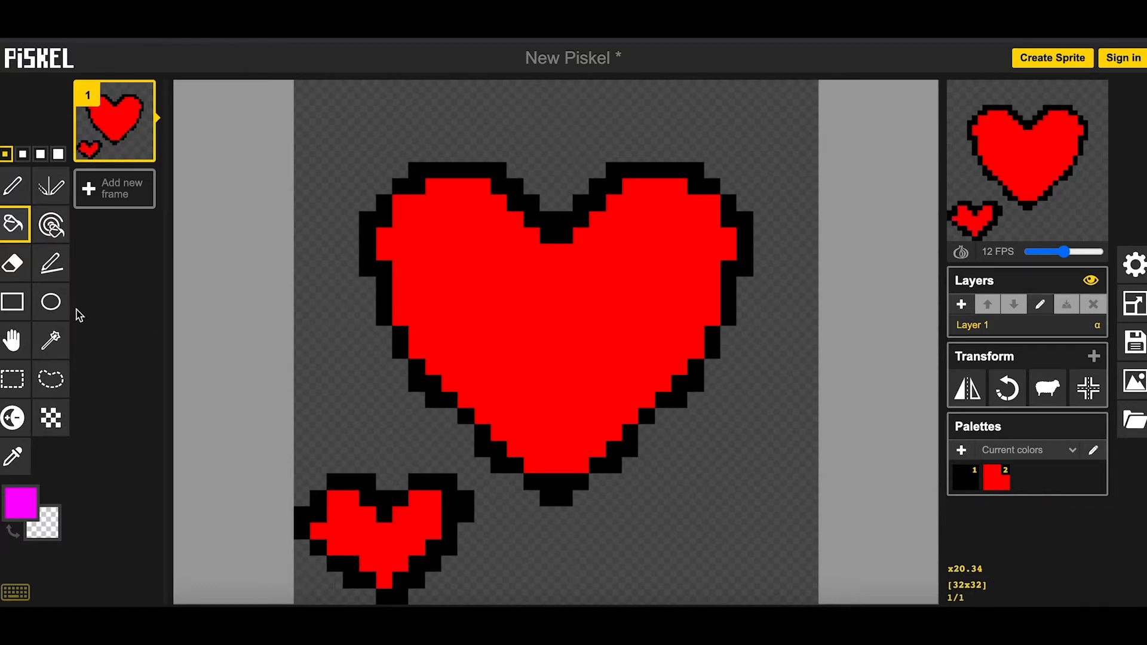
click(22, 495)
click(49, 377)
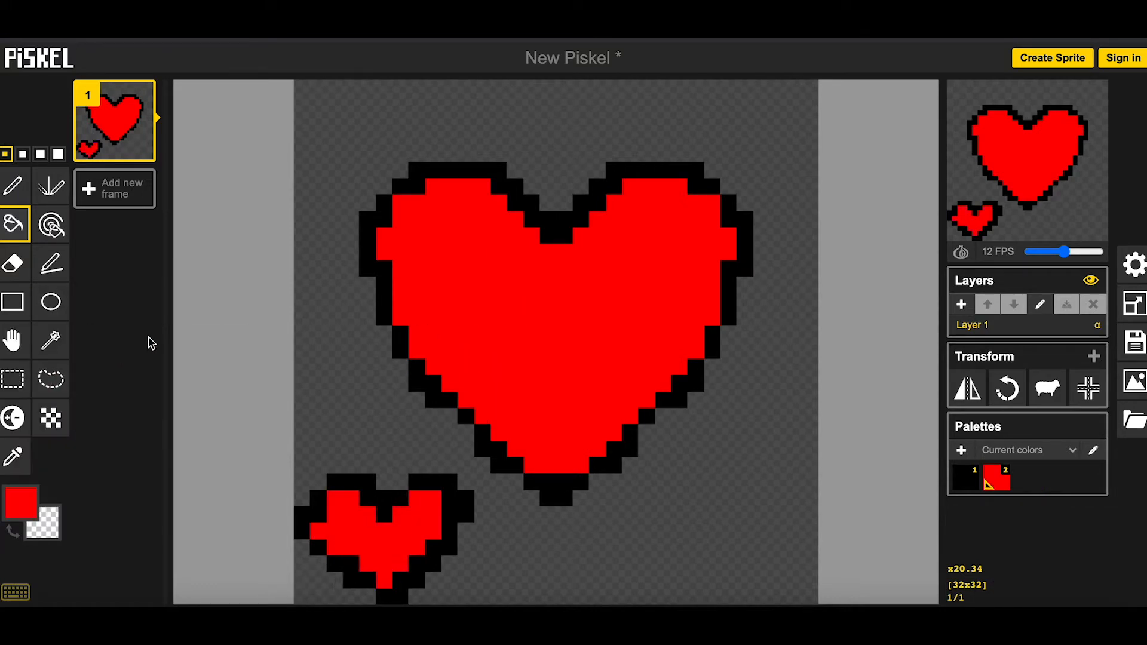
Step: Set the primary colour to magenta and recolour the red in both hearts at once with the same-colour paint tool
click(52, 227)
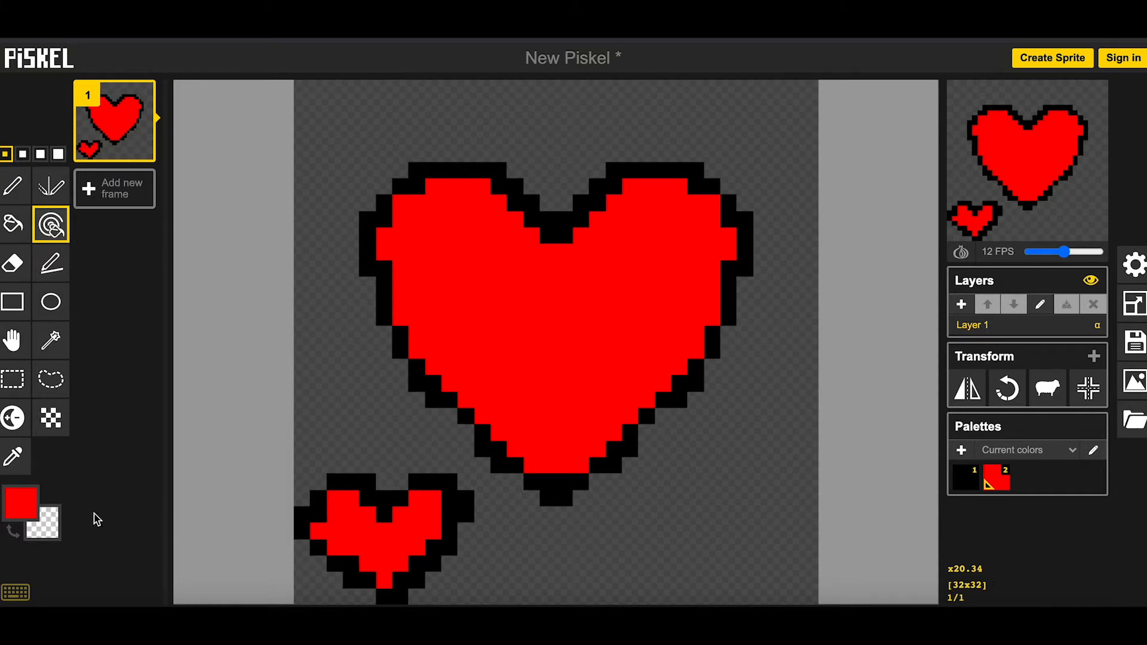
click(21, 502)
click(203, 430)
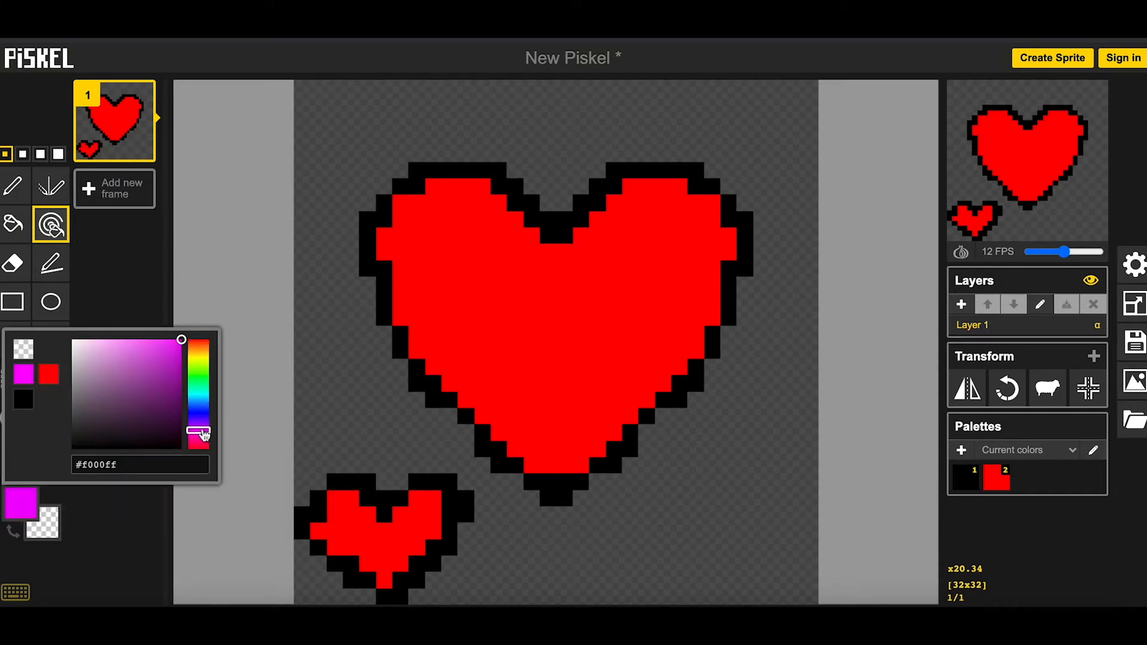
click(364, 534)
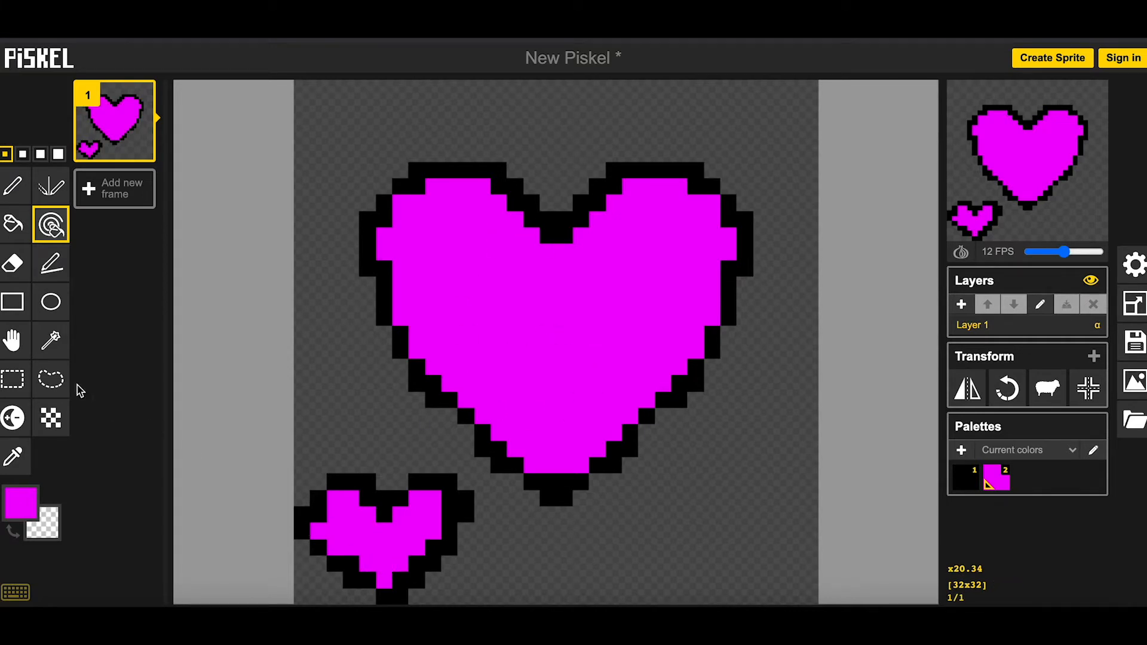
Step: Erase the whole small heart from the canvas's lower-left corner with the Eraser tool
click(13, 263)
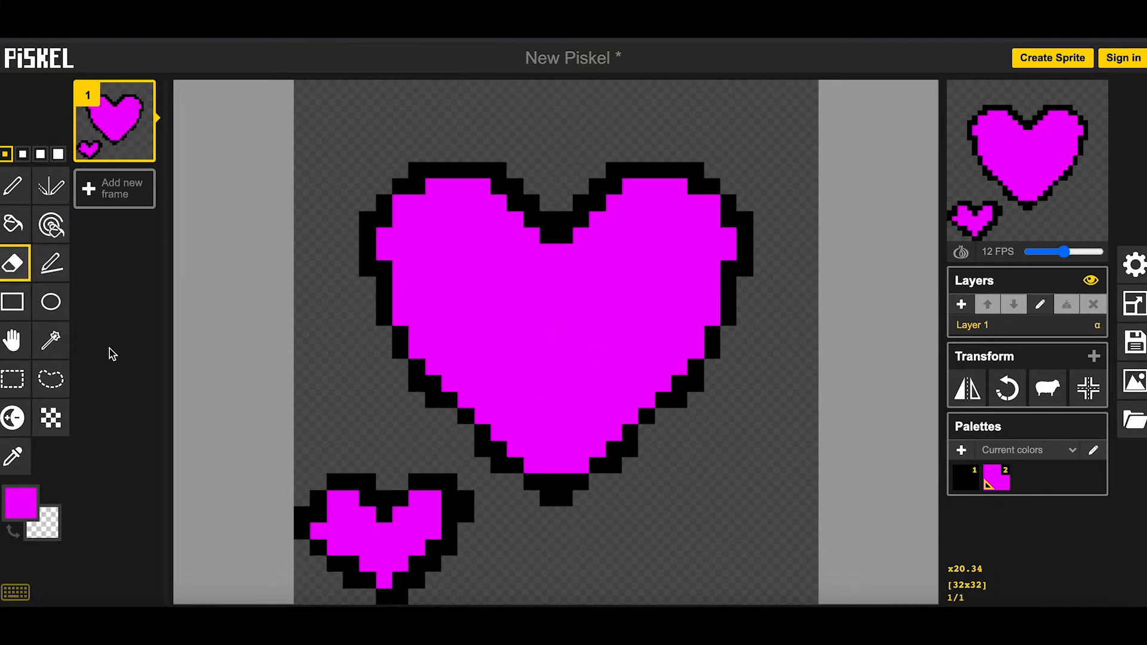
mouse_move(397, 490)
mouse_down()
mouse_move(441, 499)
mouse_move(327, 488)
mouse_move(348, 490)
mouse_move(292, 531)
mouse_move(324, 518)
mouse_move(310, 511)
mouse_move(384, 574)
mouse_move(445, 497)
mouse_move(437, 501)
mouse_move(444, 518)
mouse_move(459, 491)
mouse_move(463, 518)
mouse_move(419, 549)
mouse_move(432, 557)
mouse_move(397, 598)
mouse_move(343, 585)
mouse_move(403, 556)
mouse_move(417, 525)
mouse_up()
Step: Try the Stroke tool with two crossing diagonal lines below the heart and a horizontal line above it, undoing all three
click(51, 266)
mouse_move(303, 464)
mouse_down()
mouse_move(539, 572)
mouse_move(667, 575)
mouse_up()
mouse_move(772, 465)
mouse_down()
mouse_move(755, 486)
mouse_move(537, 581)
mouse_up()
mouse_move(336, 121)
mouse_down()
mouse_move(637, 115)
mouse_move(729, 130)
mouse_up()
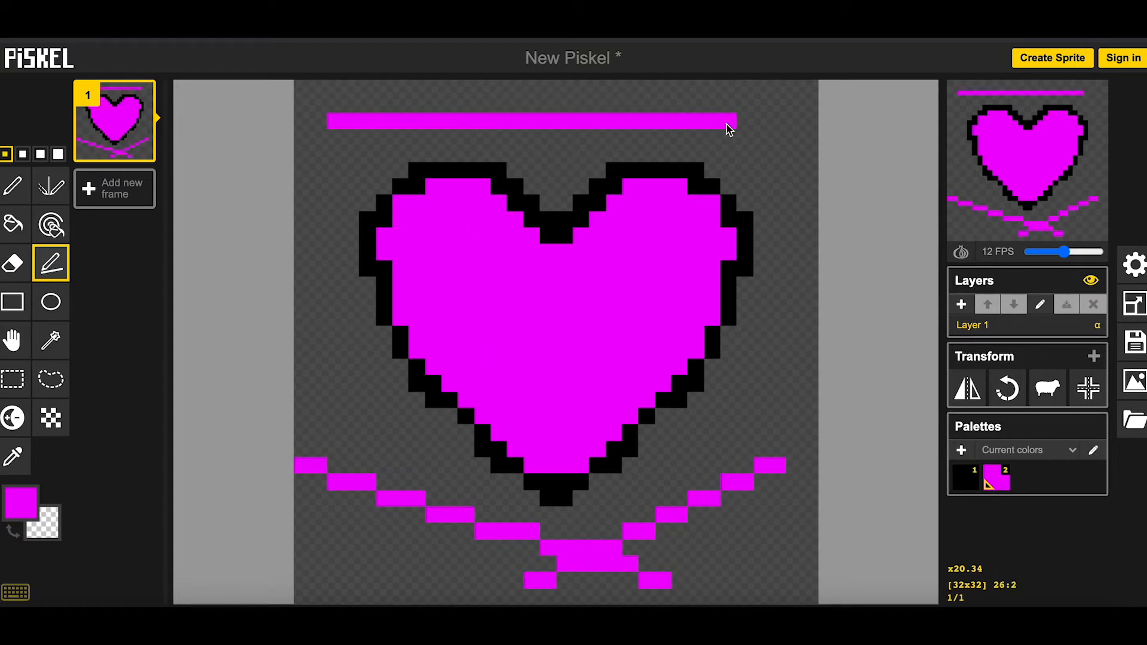
key(ctrl+z)
key(ctrl+z)
key(ctrl+z)
Step: Draw a magenta square outline about 6x6 pixels in the canvas's lower-left area with the Rectangle tool
click(12, 302)
click(329, 471)
drag(329, 472, 424, 558)
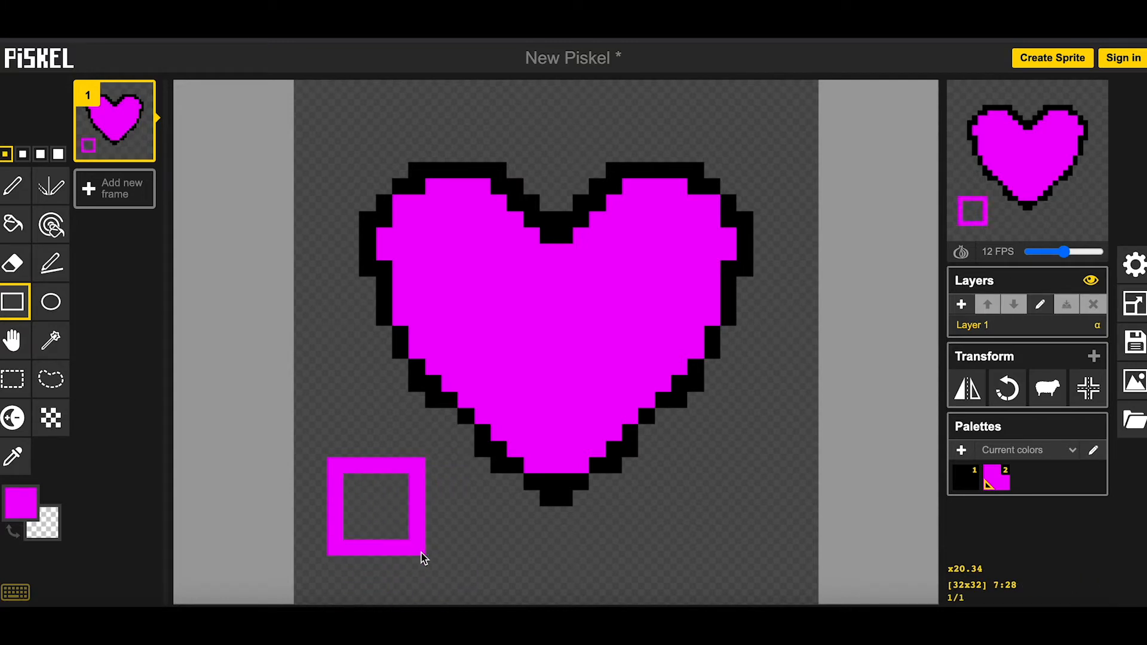
Step: Fill the inside of the small square with red #ff0000 using the Paint bucket
click(12, 263)
click(14, 224)
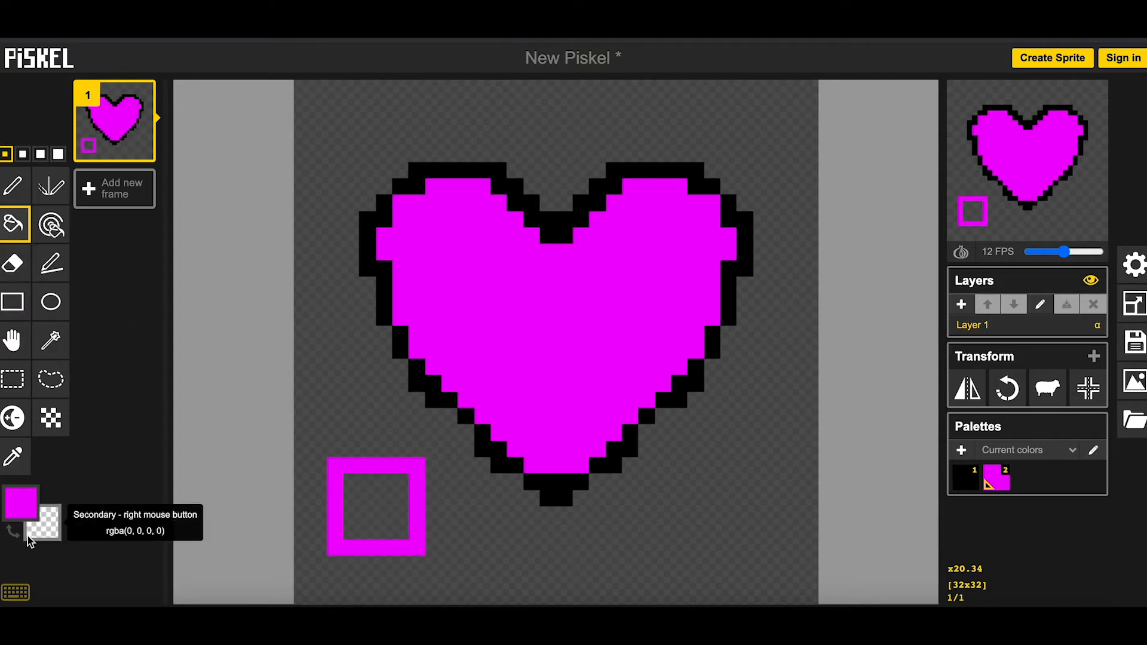
click(26, 509)
click(33, 393)
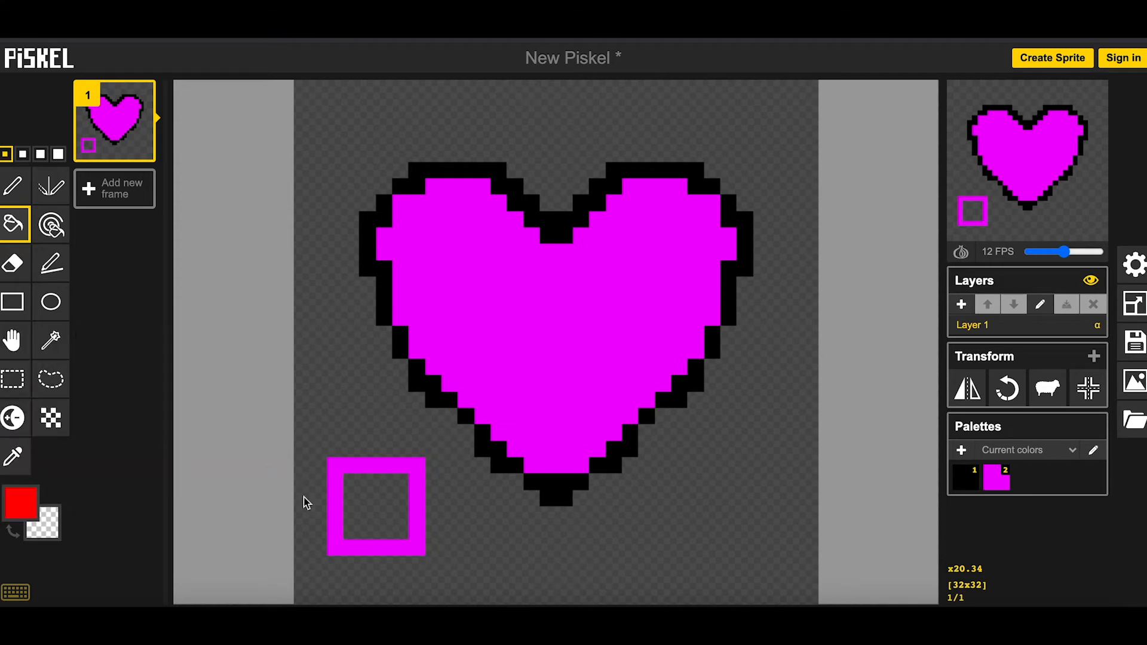
click(353, 508)
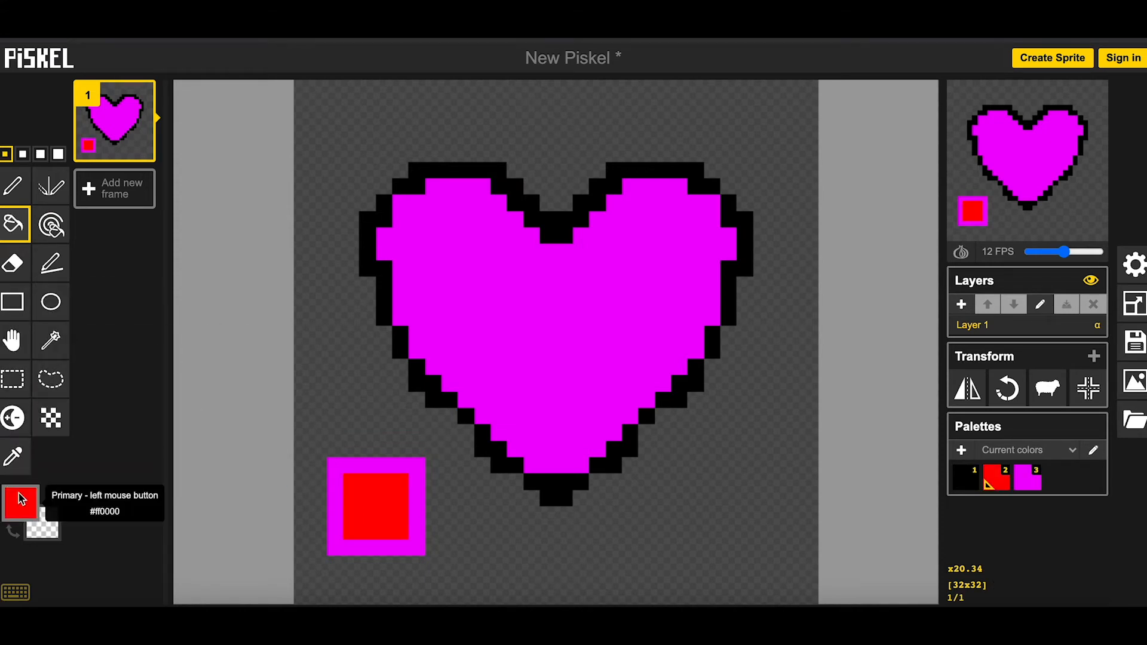
Step: Try the Circle tool with a red 6x6 circle and a larger one, undoing both along with the square's red fill
click(51, 300)
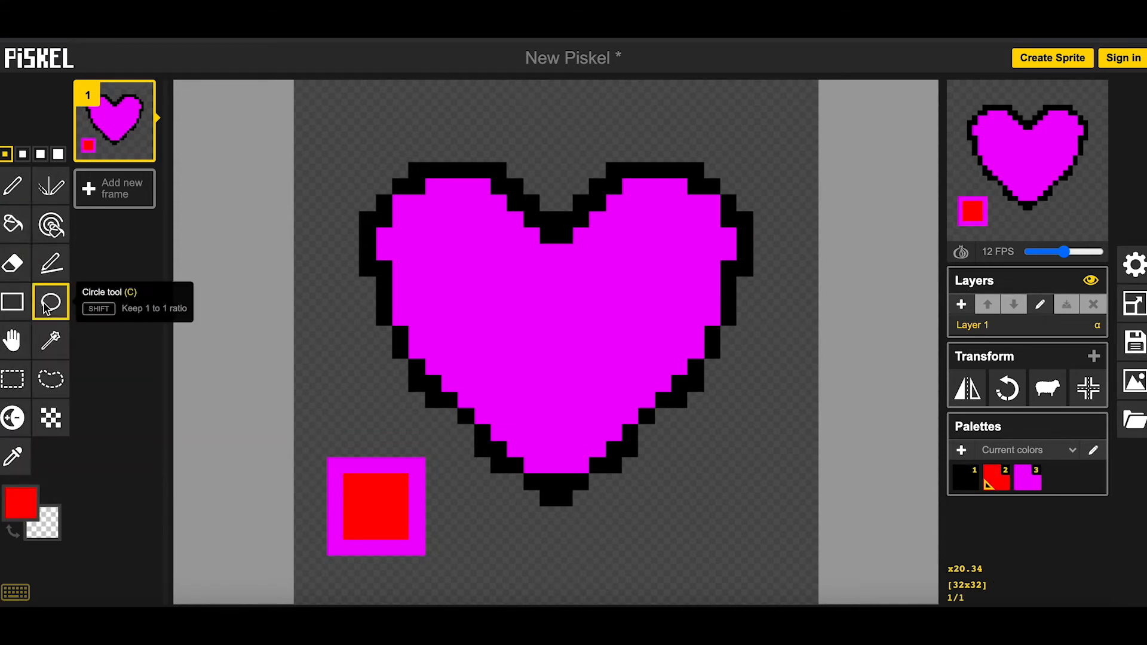
drag(729, 482, 698, 520)
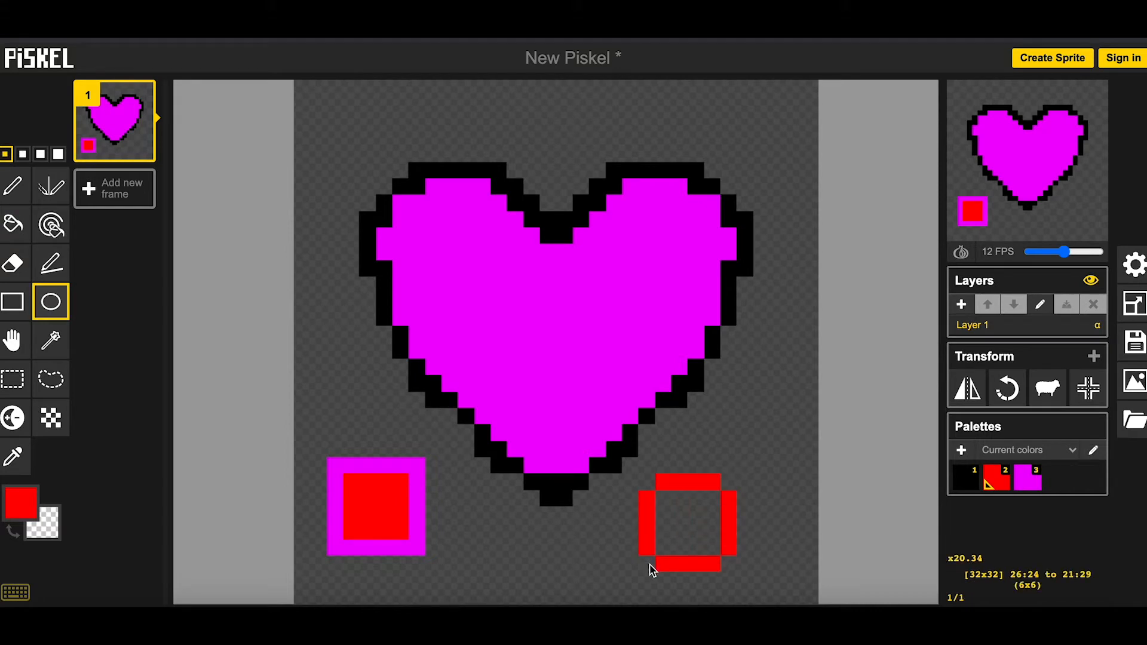
drag(649, 564, 648, 563)
drag(515, 350, 720, 550)
key(ctrl+z)
key(ctrl+z)
key(ctrl+z)
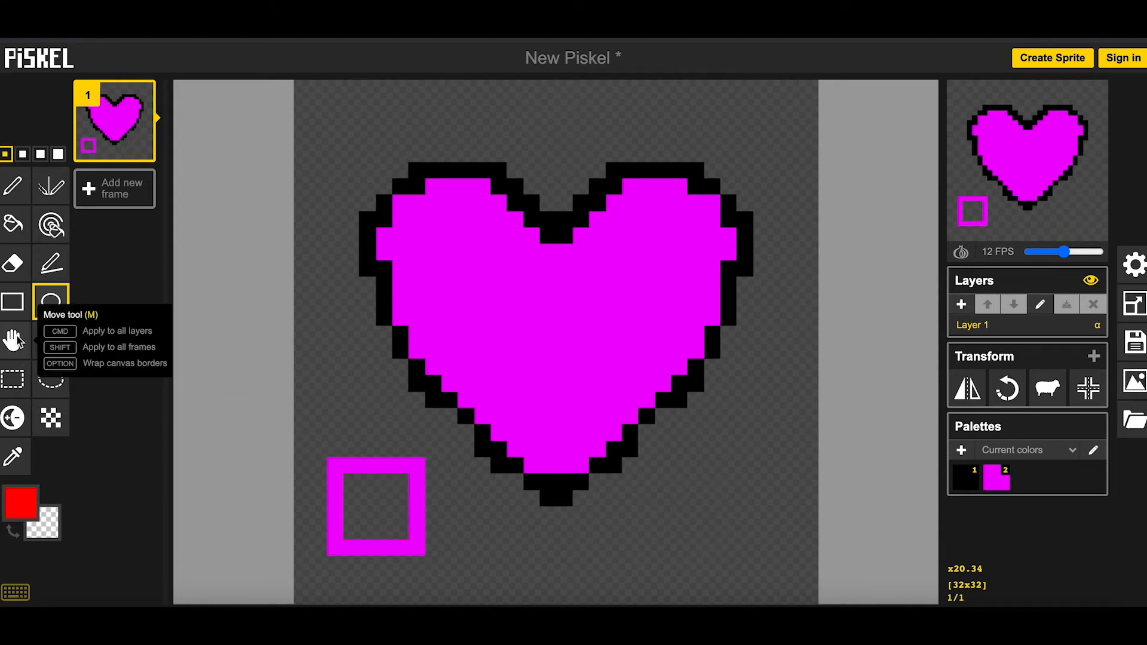
Step: Shift the entire drawing one pixel to the right with the Move tool
click(18, 345)
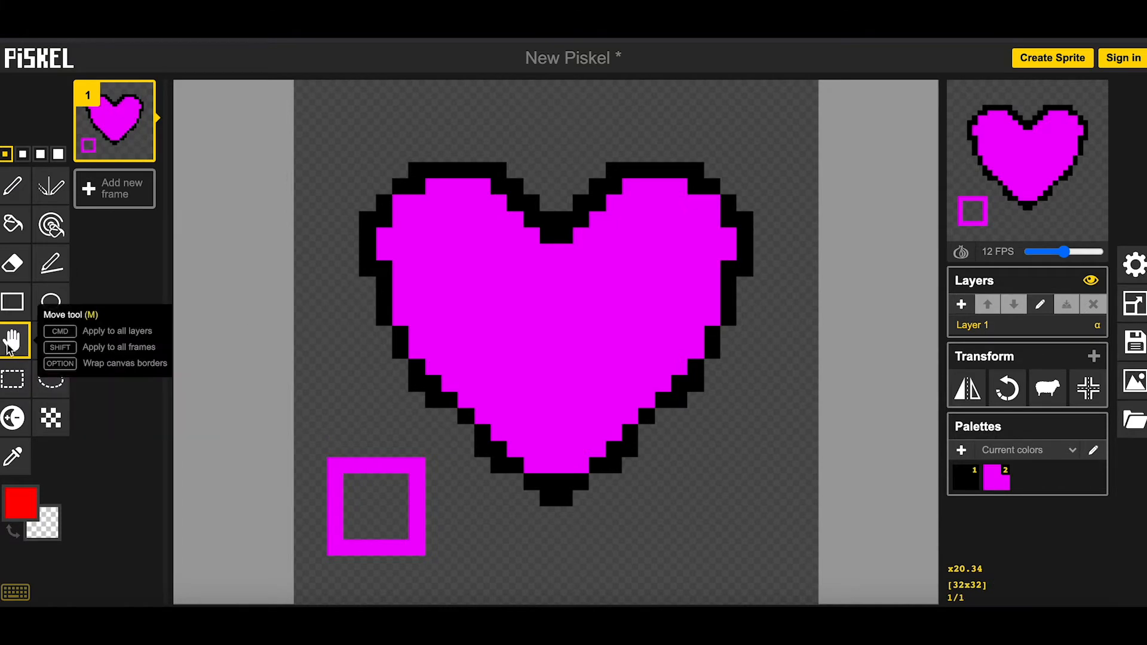
drag(430, 319, 451, 328)
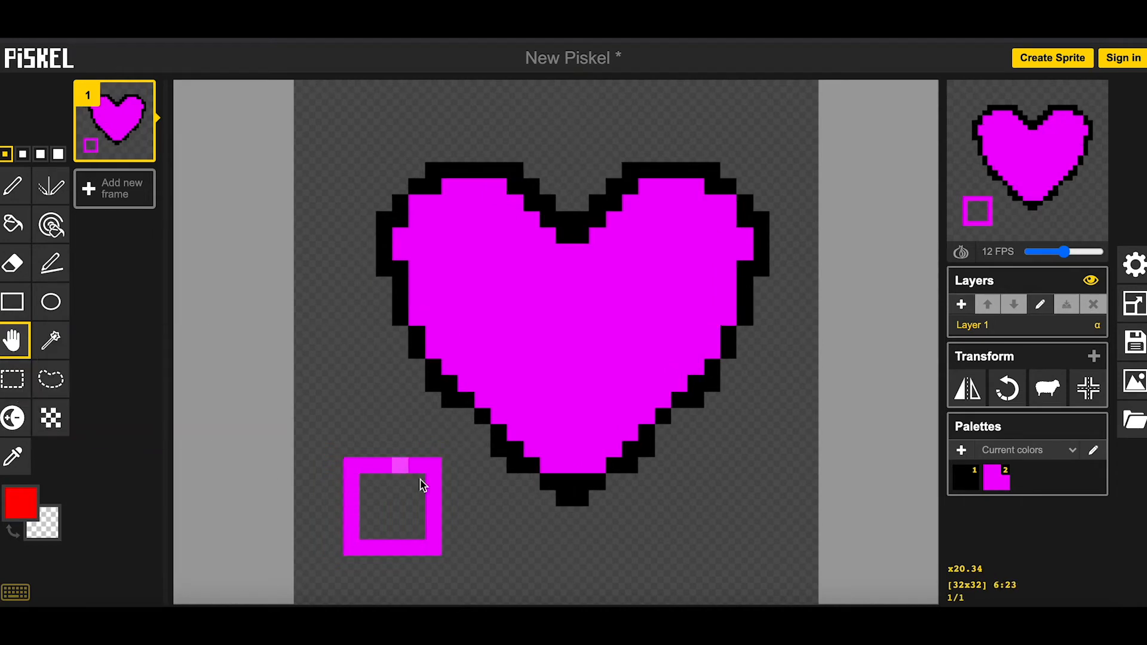
mouse_move(596, 319)
mouse_down()
mouse_move(498, 322)
mouse_move(599, 320)
mouse_up()
Step: Select the small square with Rectangle selection, move it one pixel to the left and deselect it
click(13, 379)
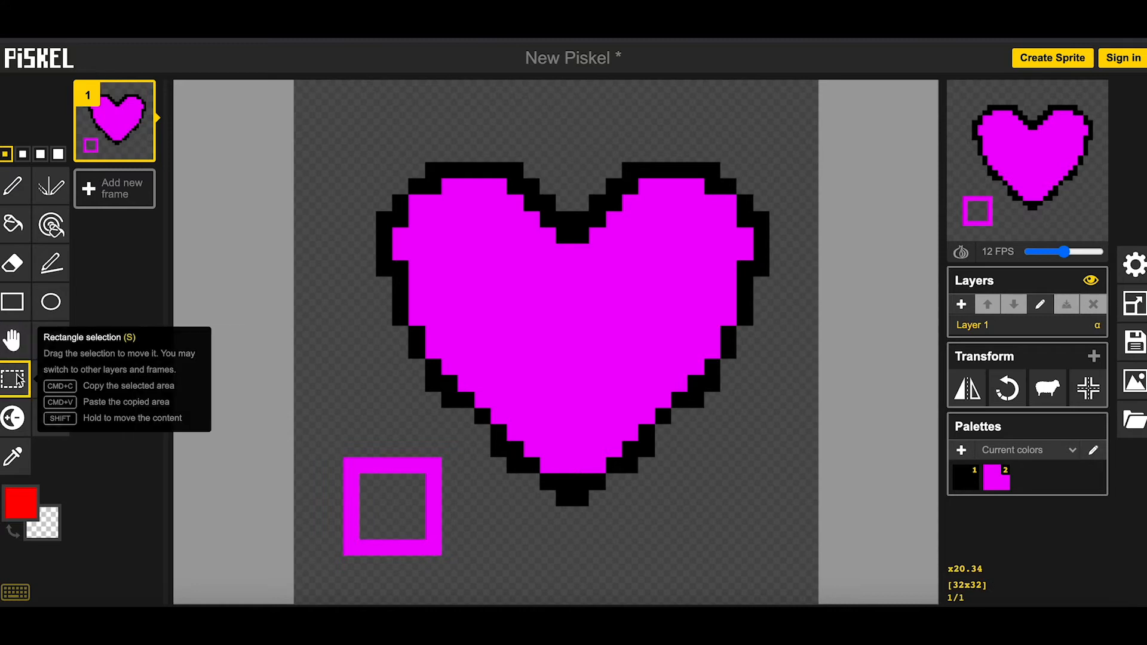
drag(321, 443, 461, 555)
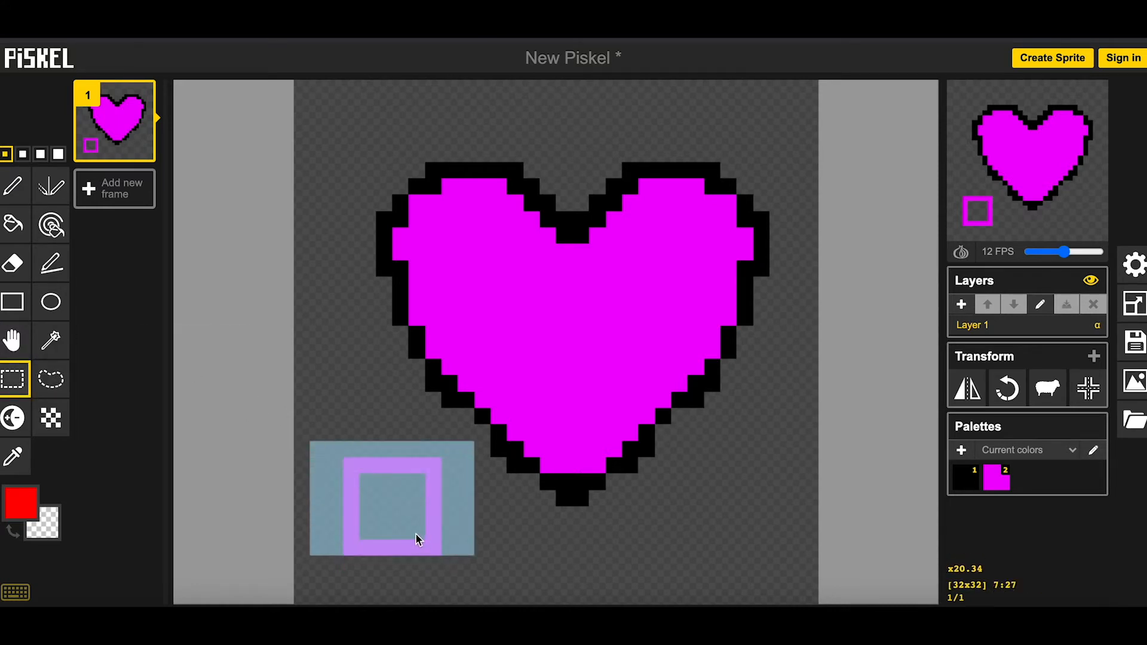
mouse_move(427, 529)
mouse_down()
mouse_move(395, 530)
mouse_move(461, 533)
mouse_move(390, 548)
mouse_move(423, 539)
mouse_up()
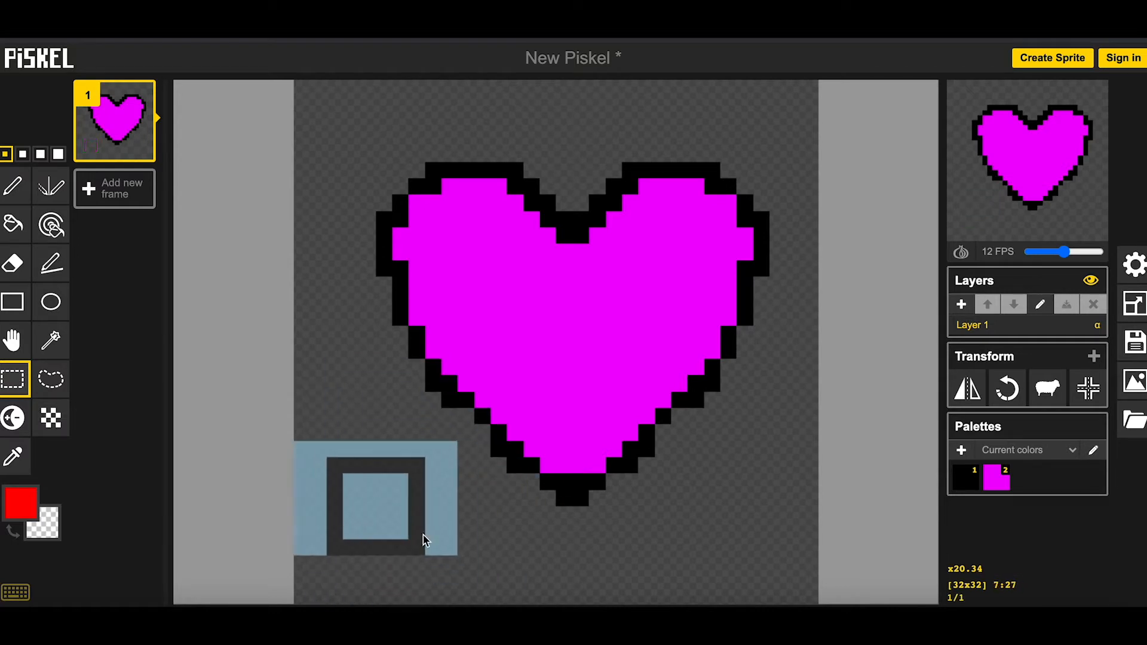
click(374, 425)
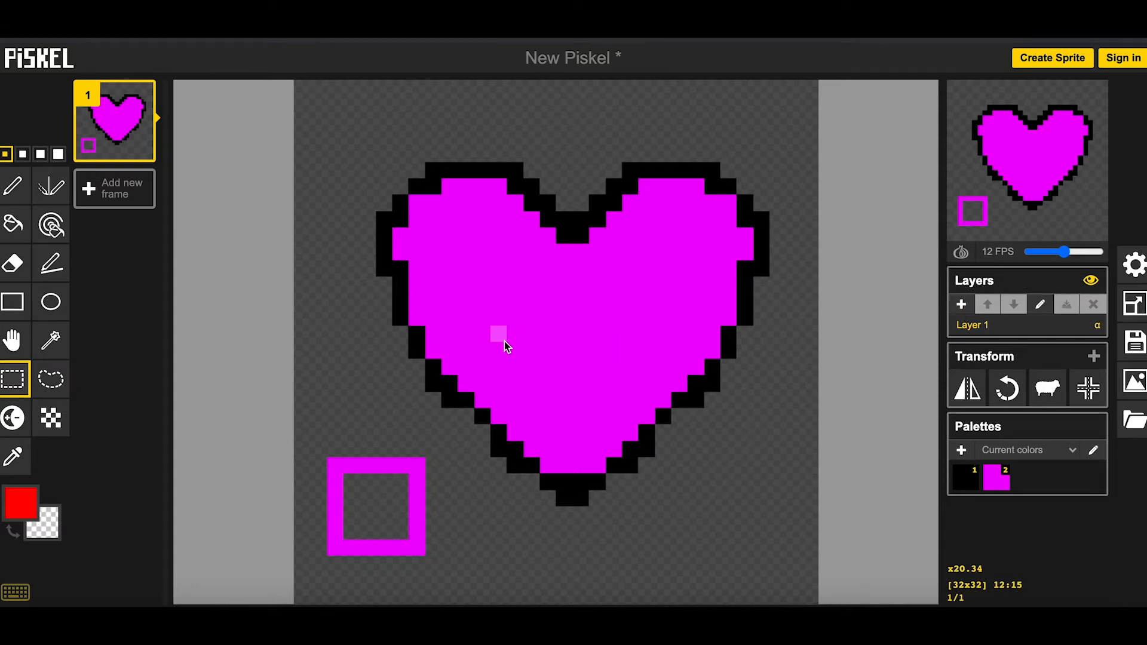
click(51, 379)
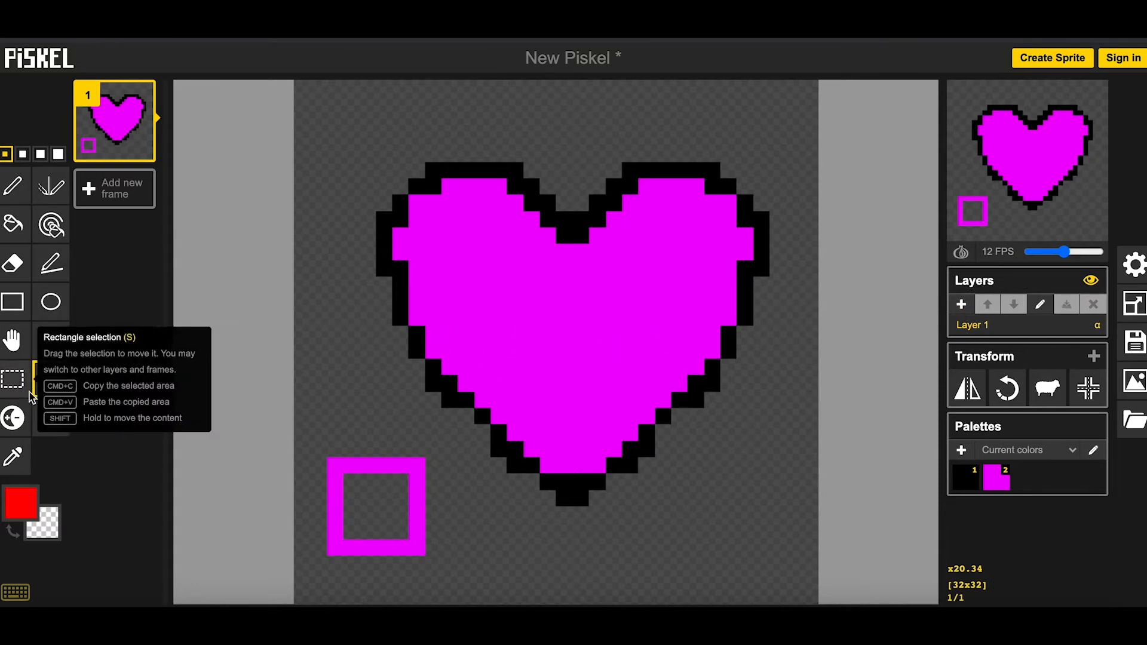
click(16, 421)
click(47, 427)
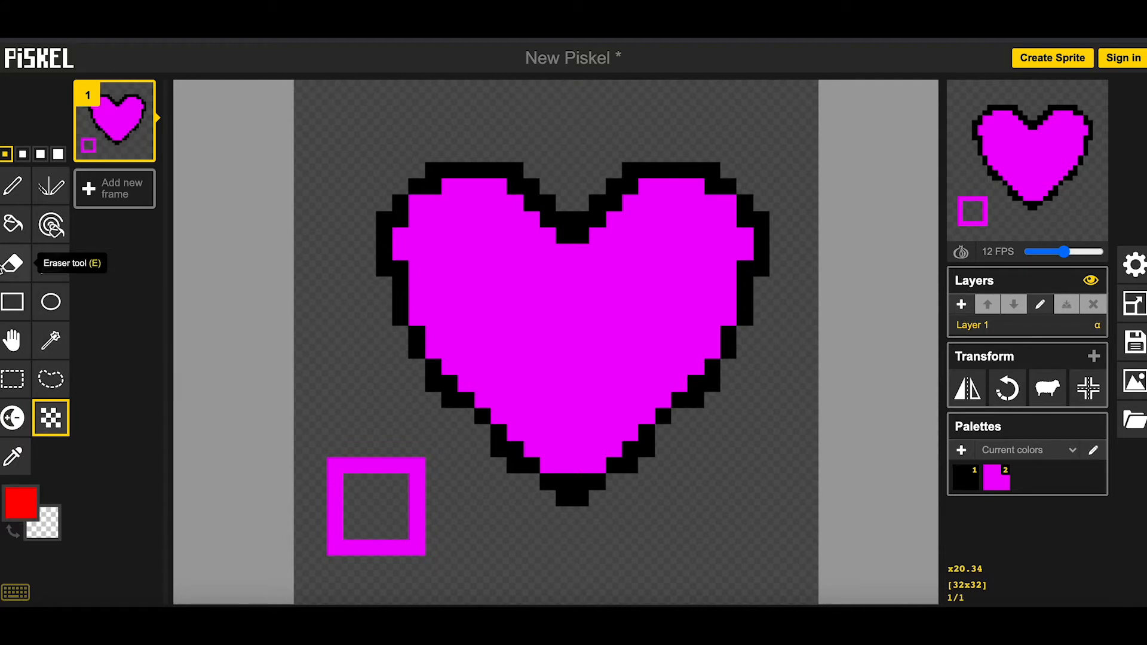
Step: Try filling the inside of the small square with red again using the Paint bucket, undoing the fill
click(13, 224)
click(365, 502)
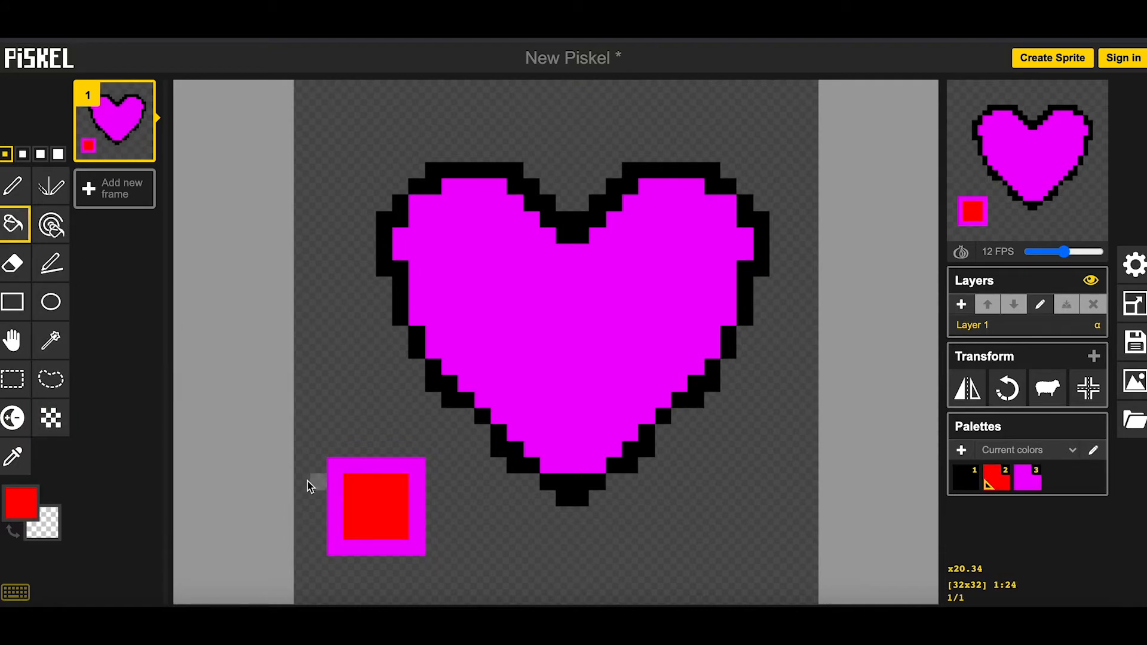
key(ctrl+z)
Step: Set the primary colour to magenta and fill the inside of the small square with the Paint bucket
click(27, 509)
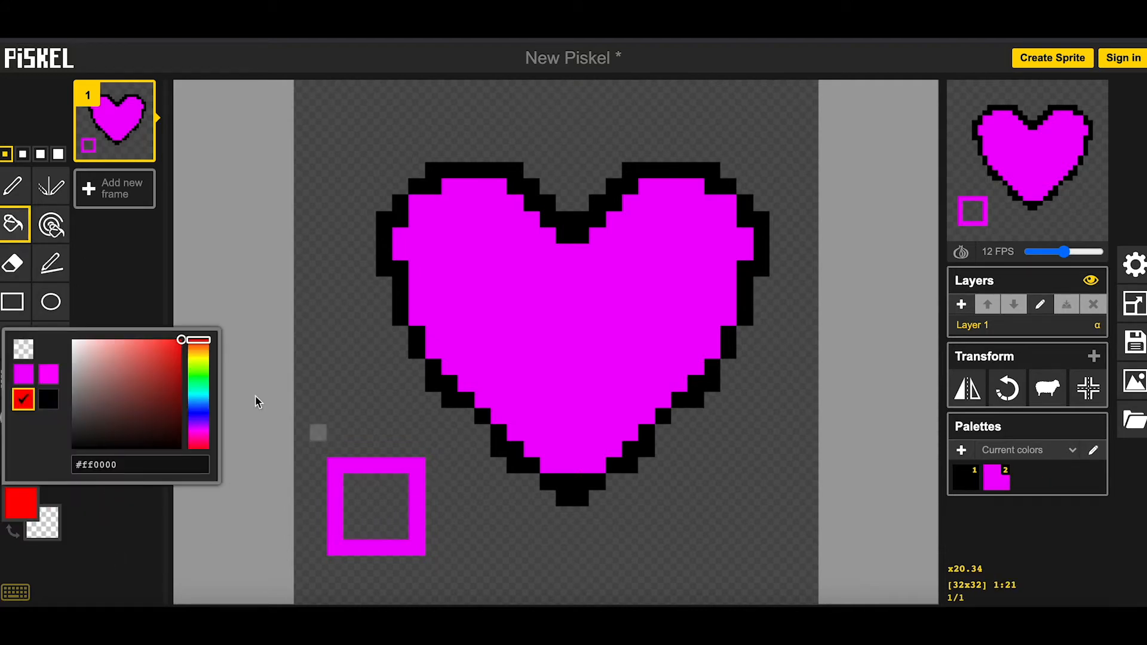
click(33, 382)
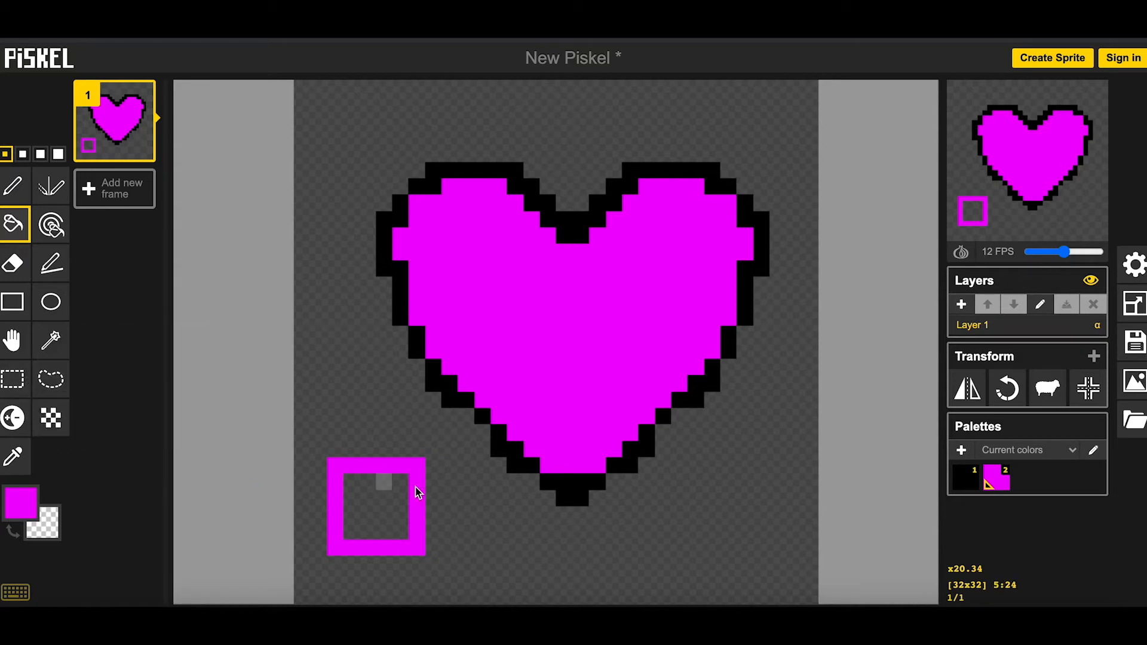
click(395, 513)
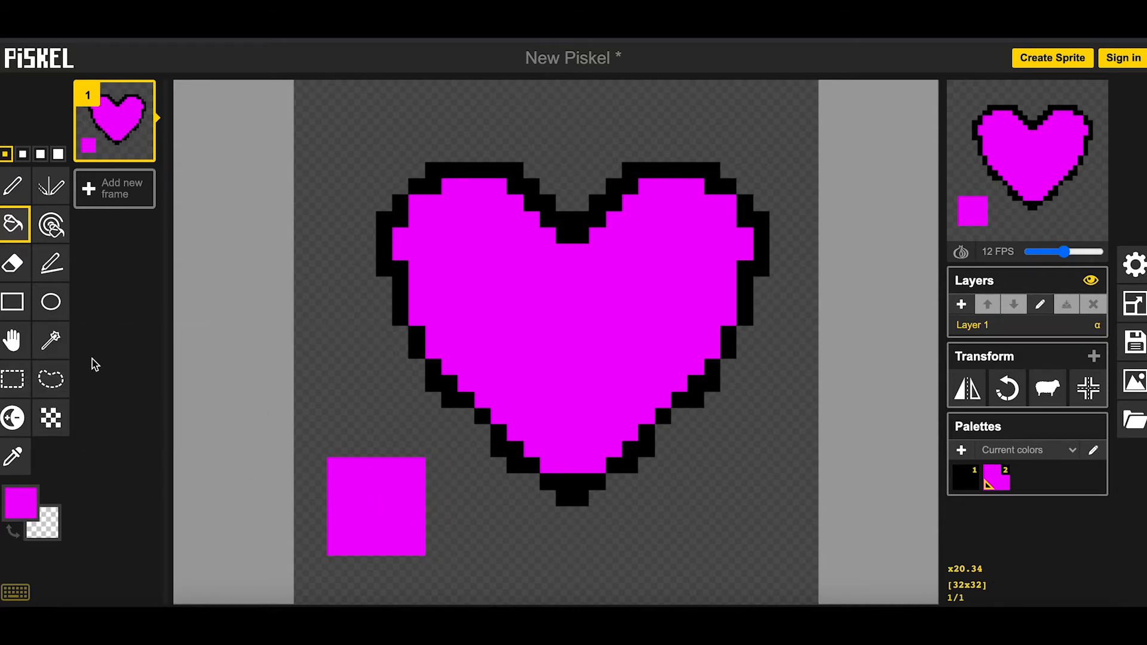
Step: Turn the magenta square into a checkerboard pattern with the Dithering tool and add one pixel at the canvas's left edge
click(50, 418)
mouse_move(351, 481)
mouse_down()
mouse_move(333, 474)
mouse_move(397, 538)
mouse_move(396, 502)
mouse_move(354, 512)
mouse_up()
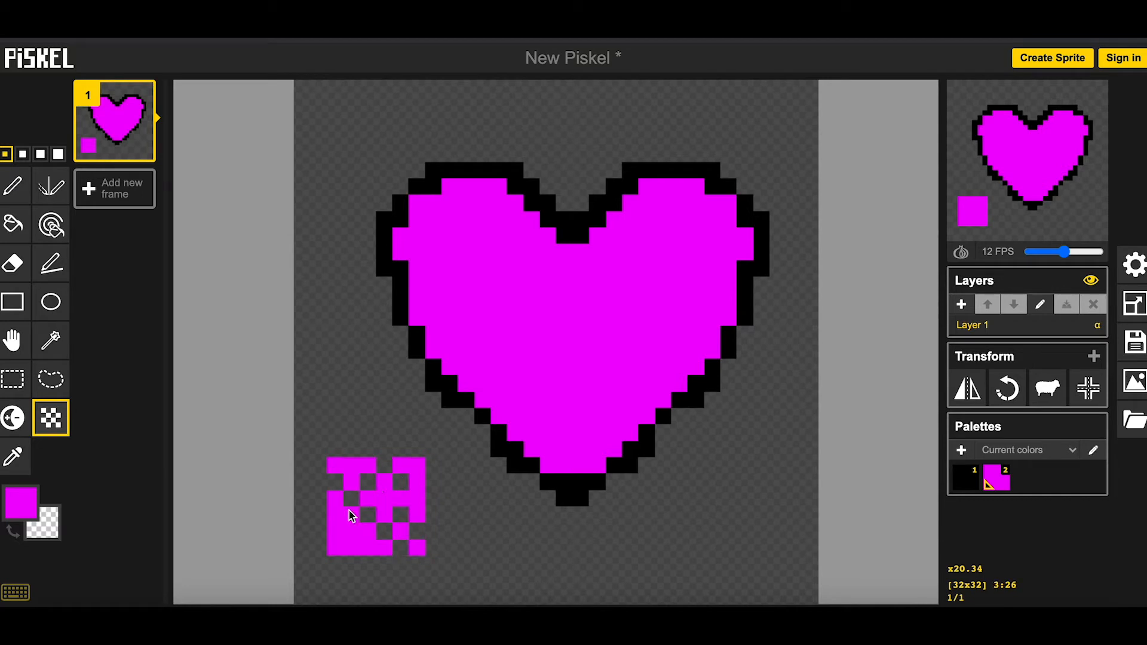
mouse_move(360, 545)
mouse_down()
mouse_move(361, 485)
mouse_move(373, 502)
mouse_move(428, 490)
mouse_up()
click(302, 466)
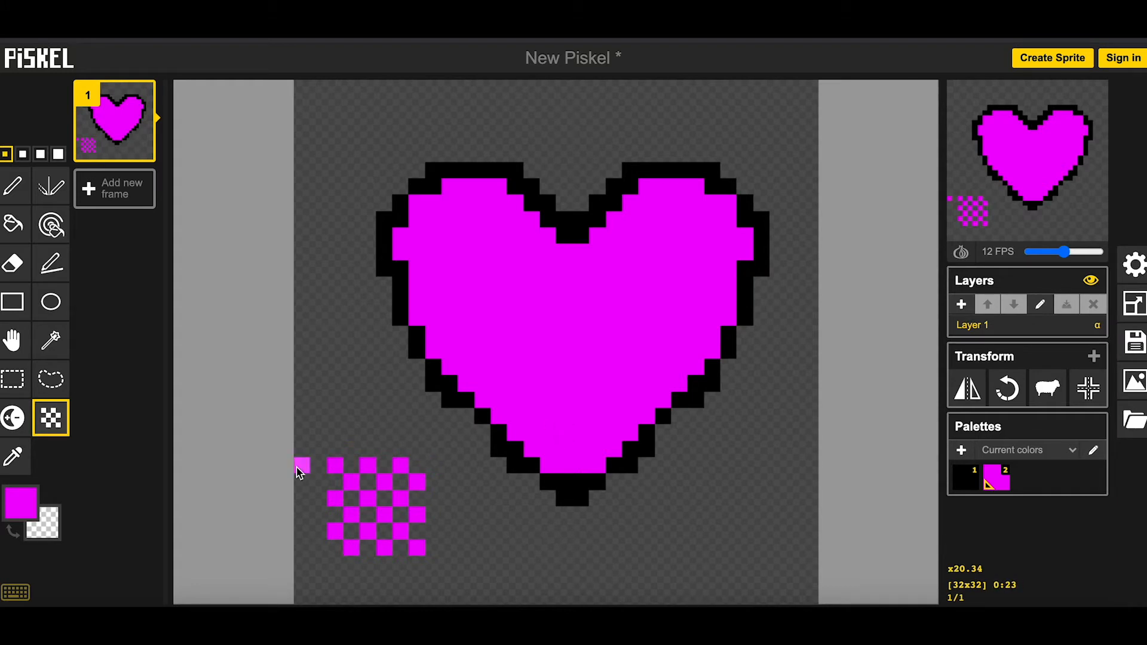
Step: Try the Lighten tool on the heart's two upper lobes and central notch, undoing all the strokes
click(13, 420)
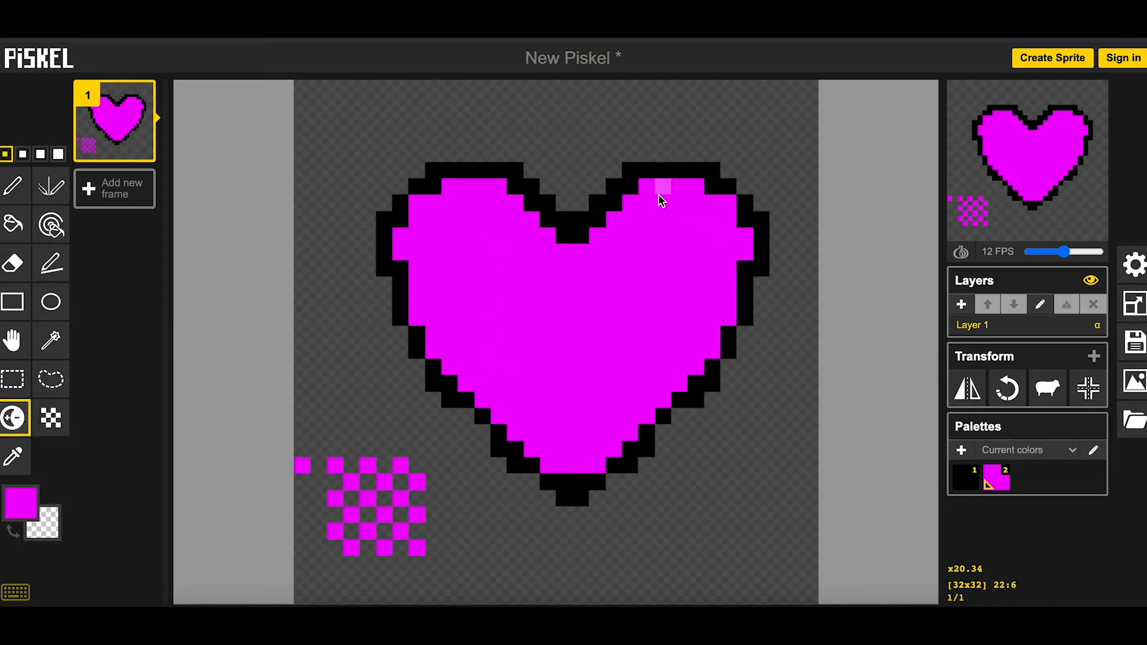
mouse_move(643, 207)
mouse_down()
mouse_move(699, 194)
mouse_move(715, 235)
mouse_move(646, 187)
mouse_move(698, 210)
mouse_move(701, 239)
mouse_move(632, 202)
mouse_move(696, 218)
mouse_move(747, 280)
mouse_move(721, 197)
mouse_move(673, 173)
mouse_move(740, 209)
mouse_move(753, 232)
mouse_move(693, 196)
mouse_move(710, 199)
mouse_move(703, 288)
mouse_move(634, 190)
mouse_move(705, 255)
mouse_move(647, 238)
mouse_up()
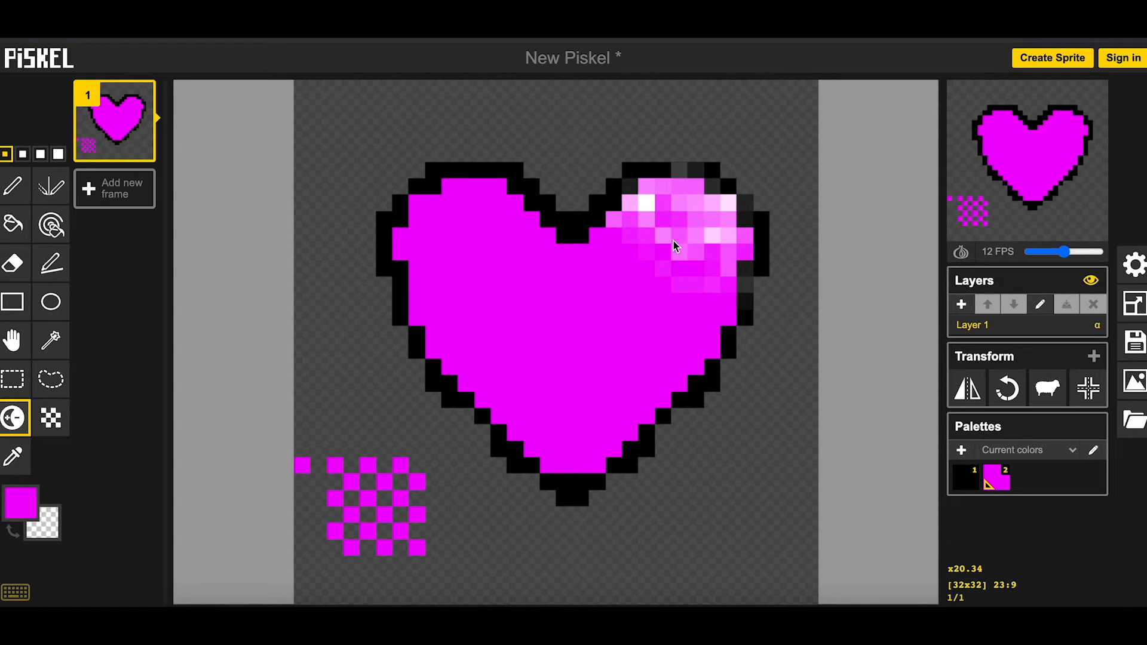
drag(717, 246, 697, 328)
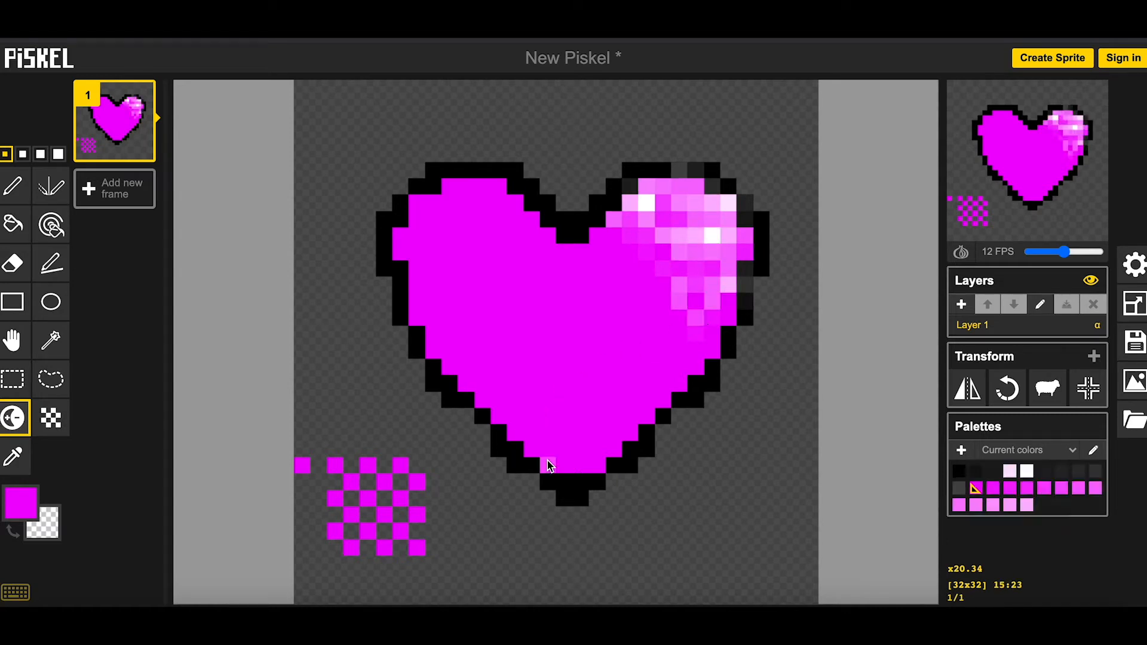
mouse_move(509, 195)
mouse_down()
mouse_move(550, 233)
mouse_move(535, 239)
mouse_move(473, 191)
mouse_move(552, 250)
mouse_move(487, 206)
mouse_move(447, 199)
mouse_move(507, 222)
mouse_move(455, 205)
mouse_move(503, 200)
mouse_move(571, 253)
mouse_move(436, 185)
mouse_up()
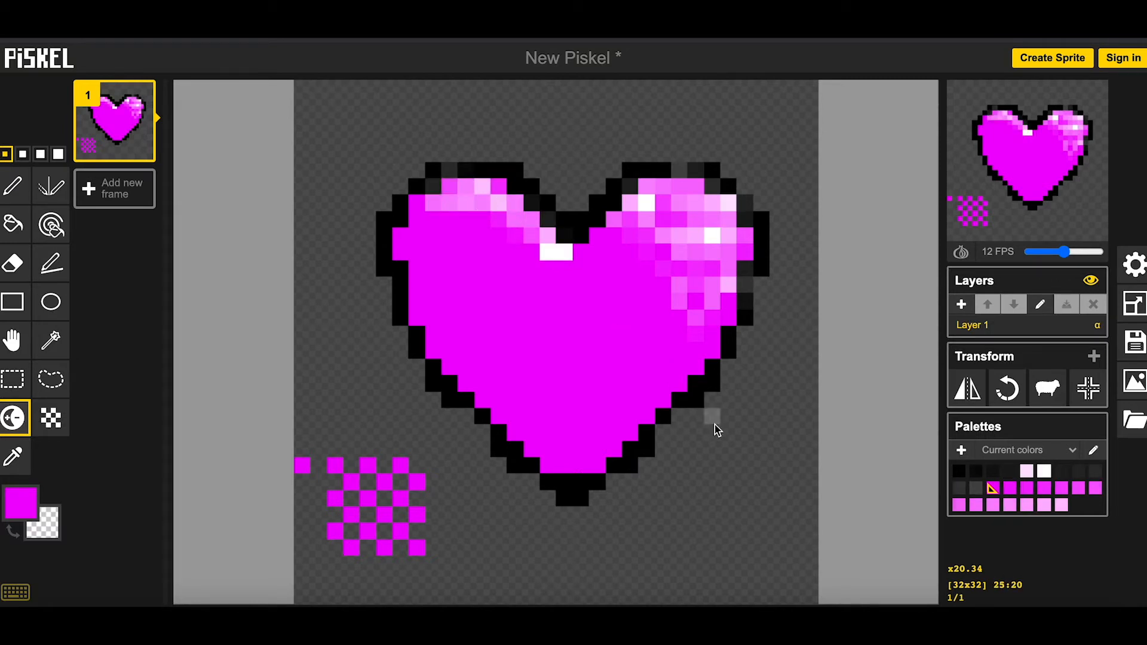
key(ctrl+z)
key(ctrl+z)
key(ctrl+z)
key(ctrl+z)
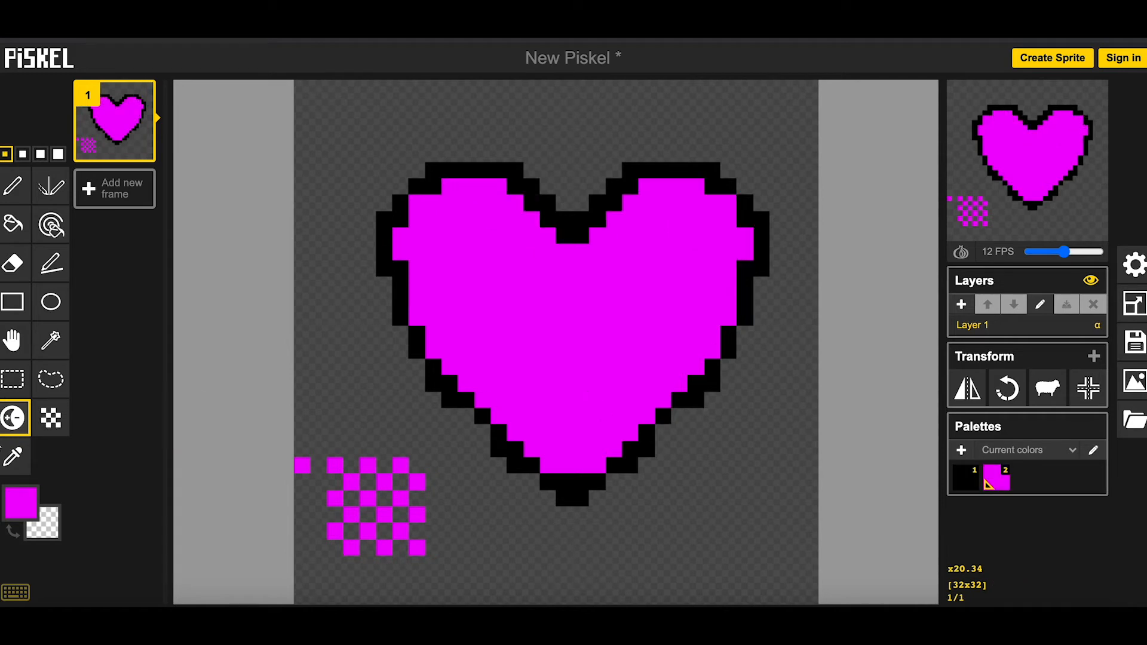
Step: Try adding a second layer above the heart's layer, undoing the addition
click(18, 463)
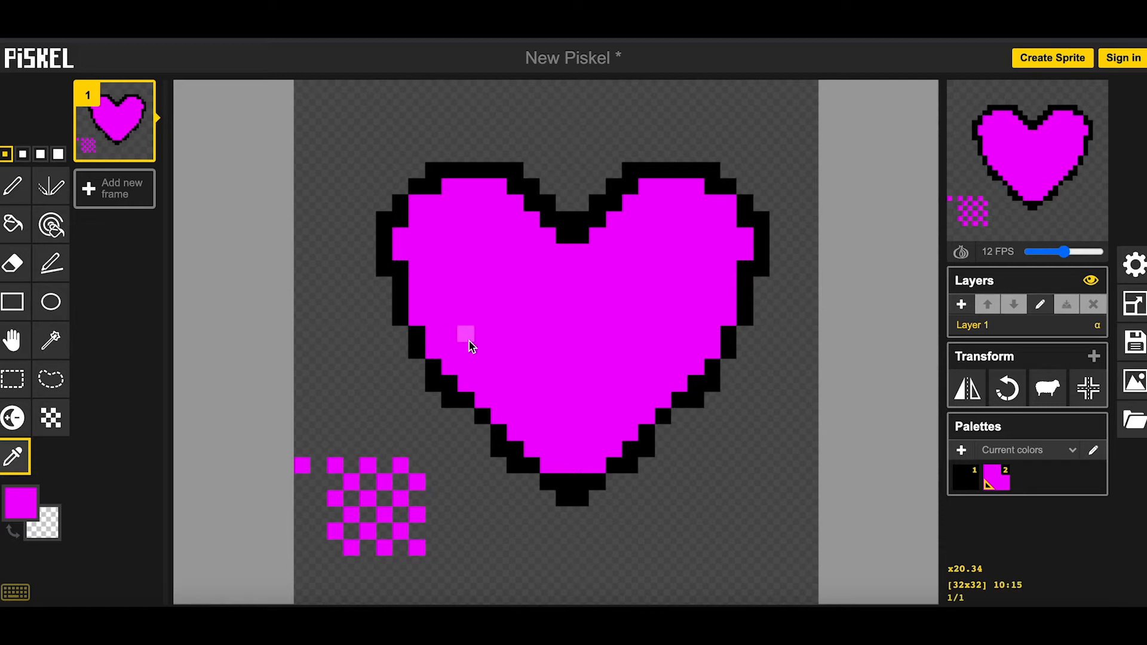
click(13, 263)
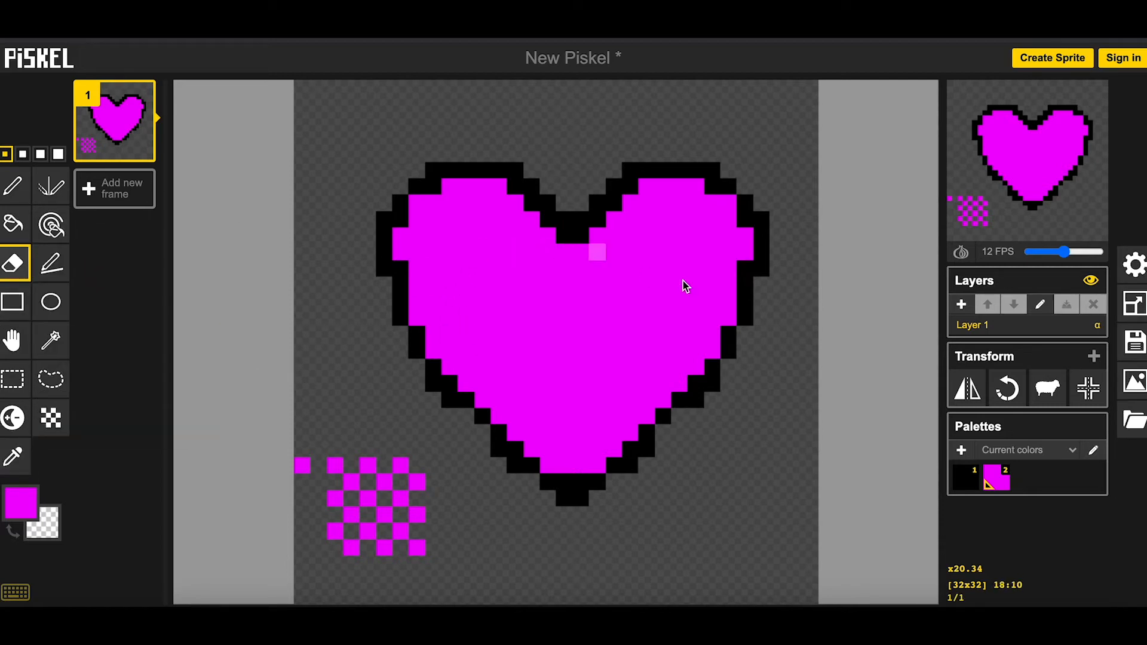
click(968, 306)
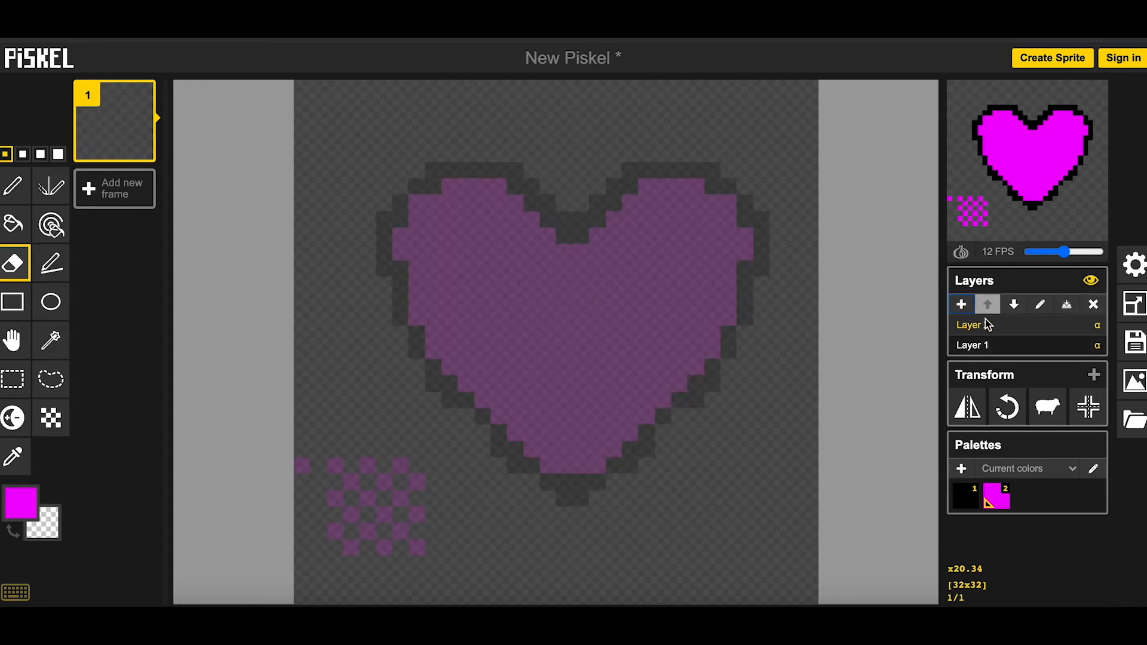
key(ctrl+z)
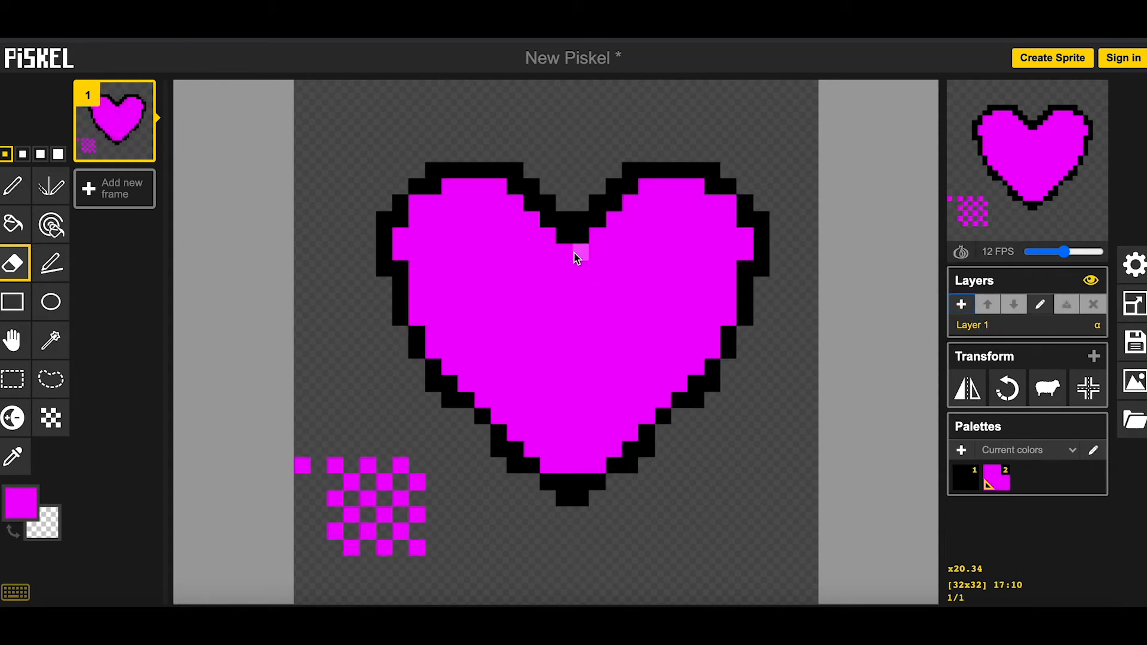
Step: Replace the heart frame with a new blank frame, and add and delete one more blank frame
click(110, 202)
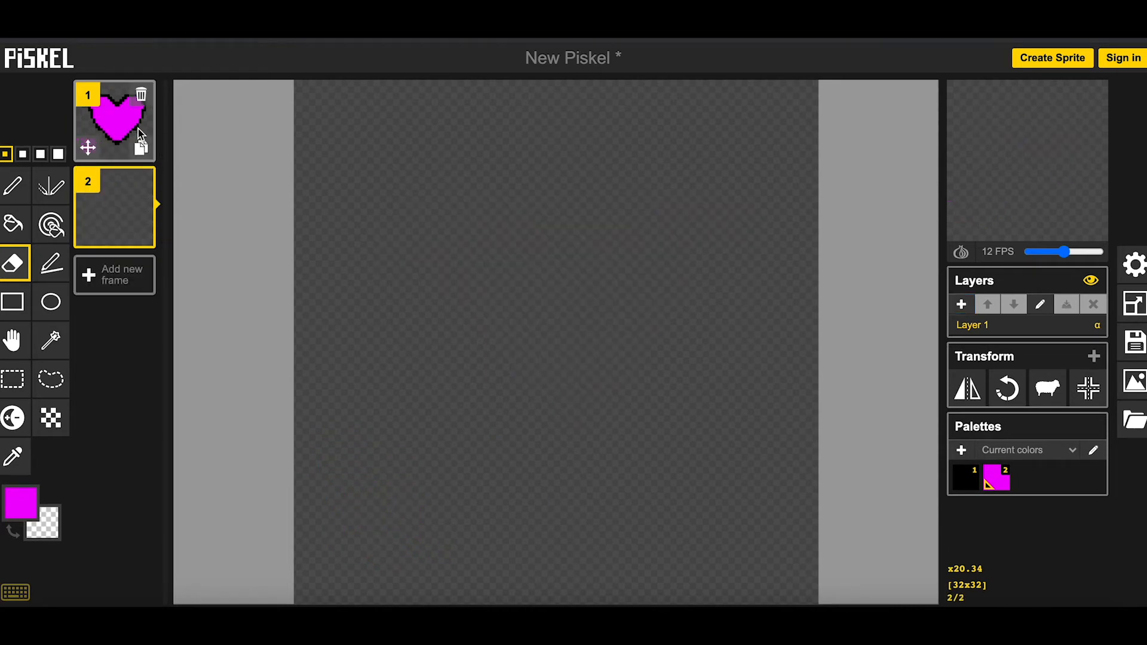
click(141, 94)
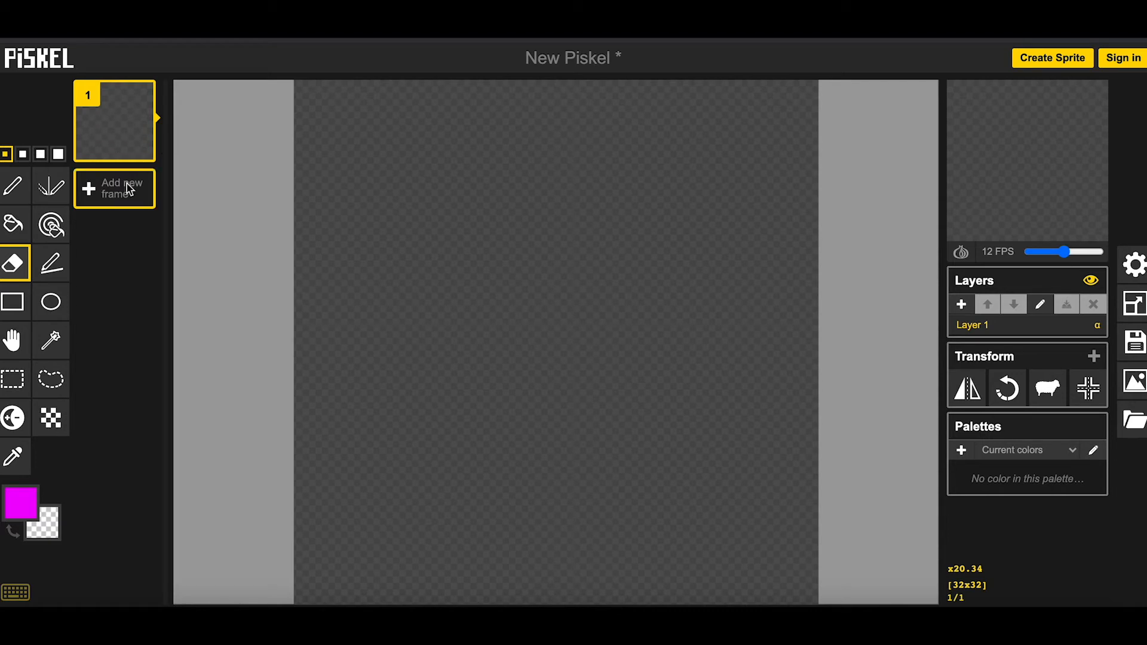
click(92, 190)
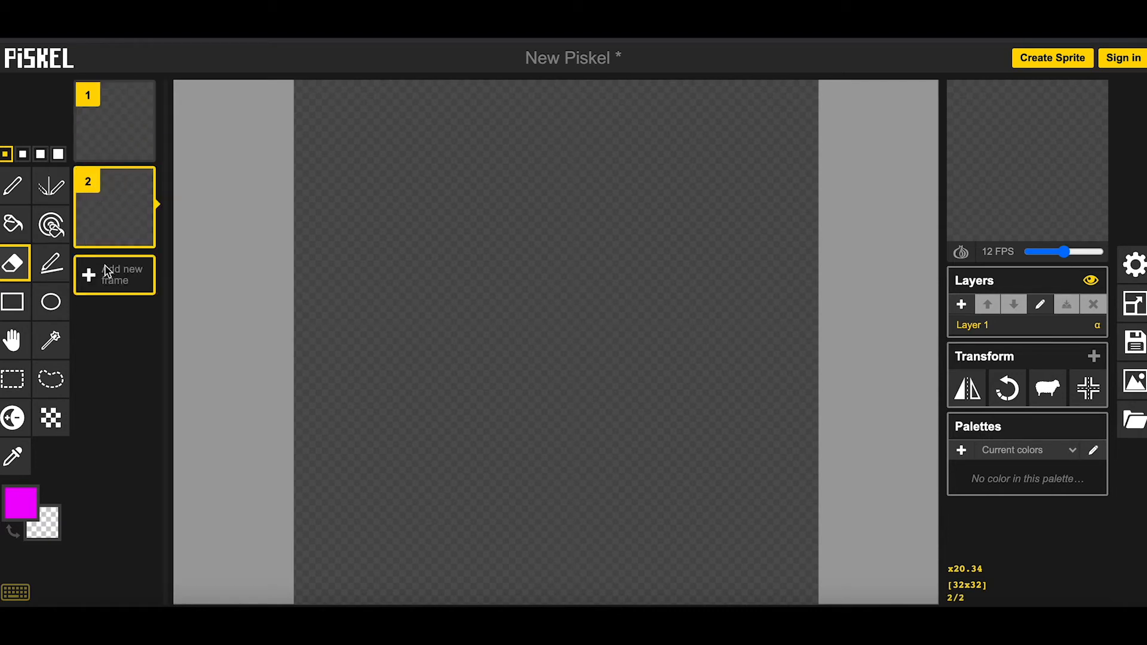
click(141, 180)
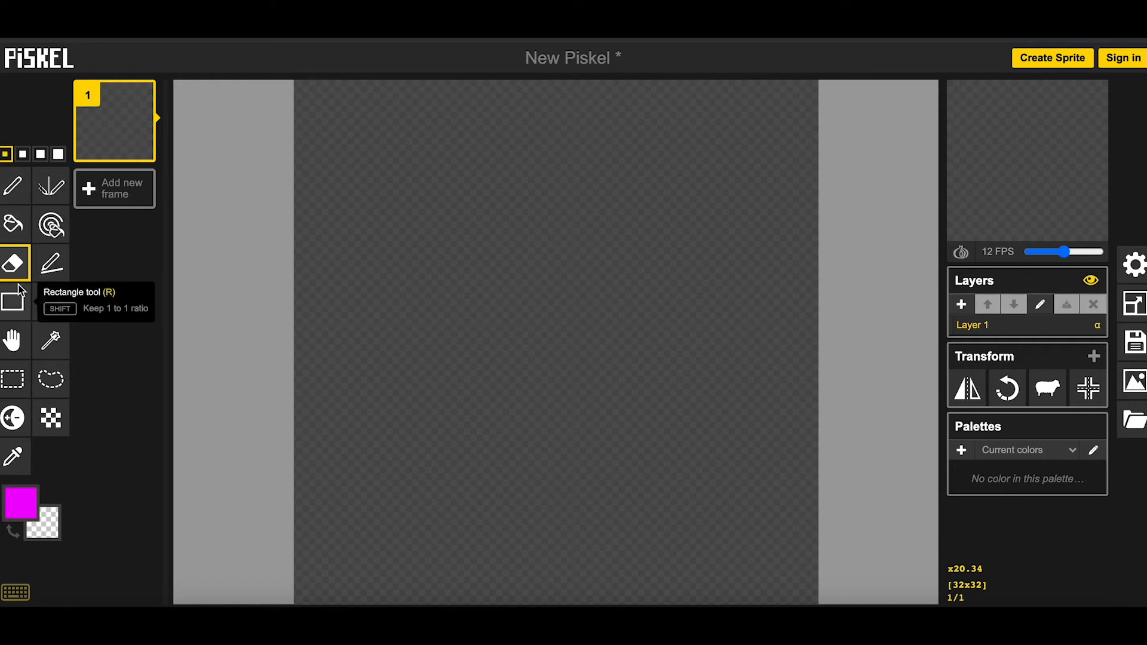
Step: Draw one black (#000000) pixel at the canvas's left edge near the top with the Pen tool and add a second frame
click(13, 187)
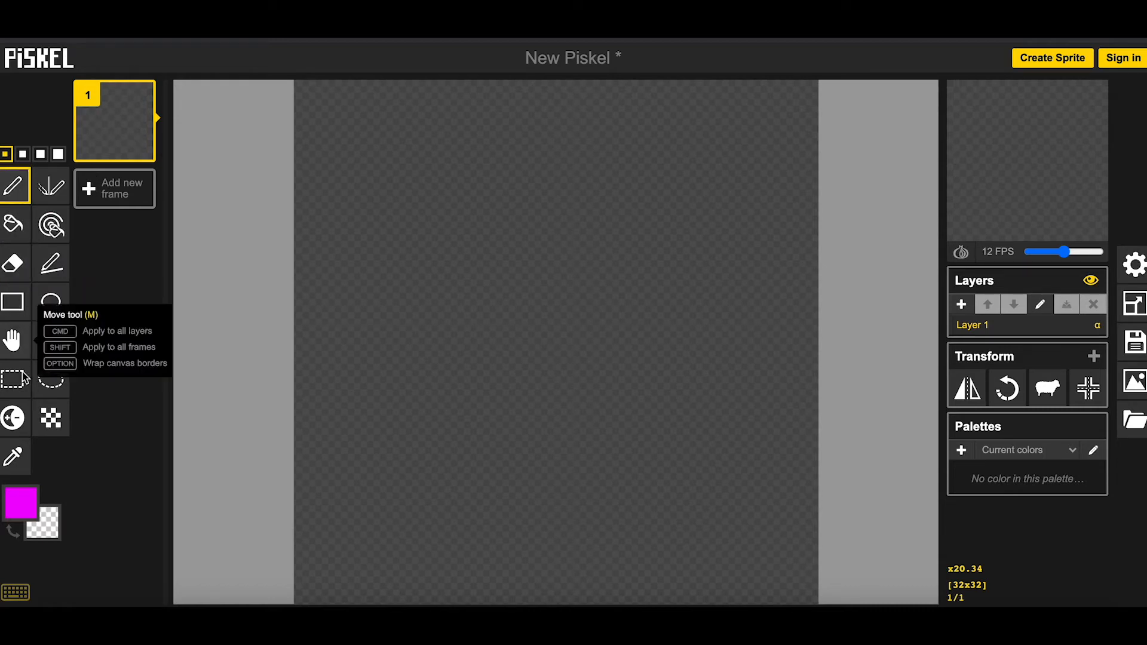
click(21, 502)
click(78, 449)
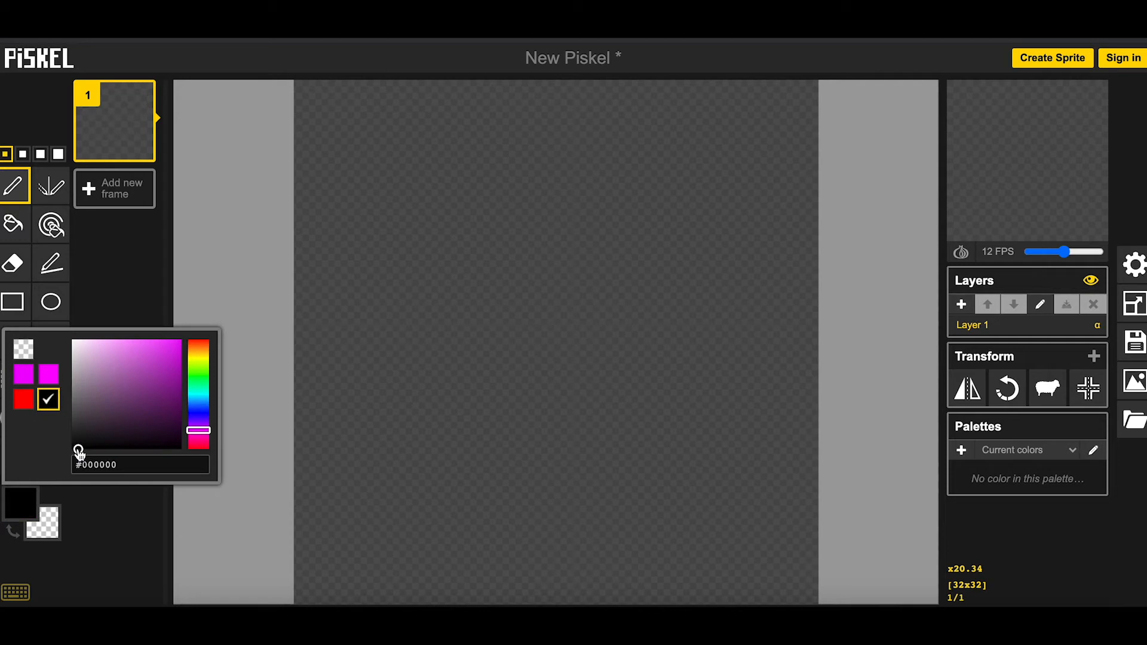
click(302, 121)
click(88, 191)
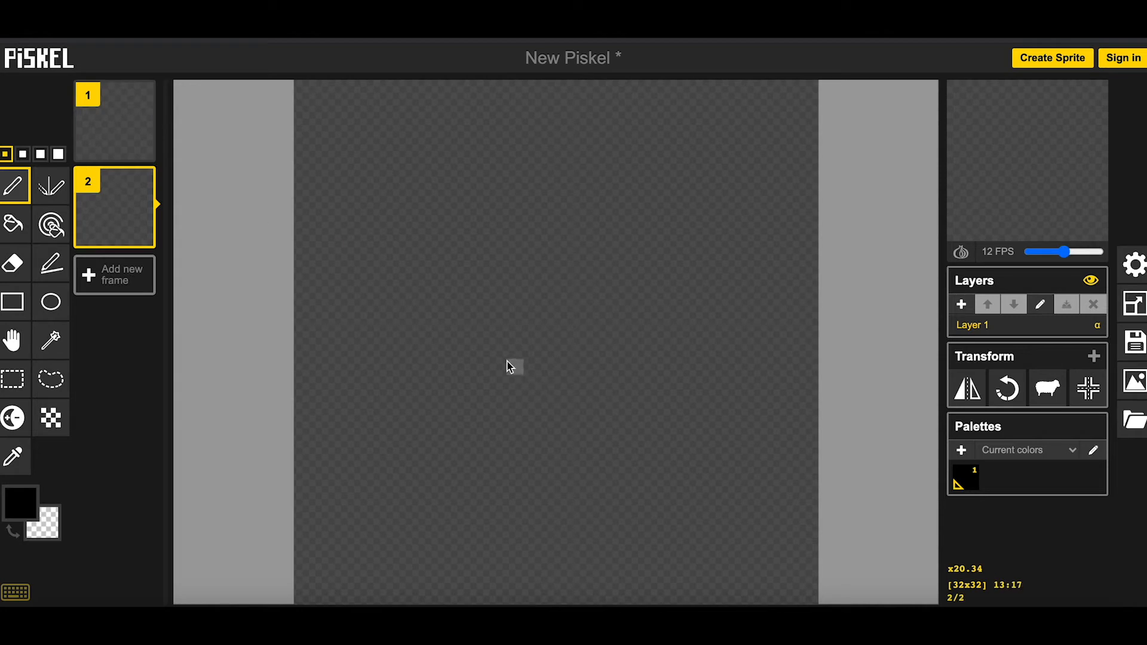
Step: Switch between frames 1 and 2 to compare them, enable the onion skin and select frame 2
mouse_move(139, 146)
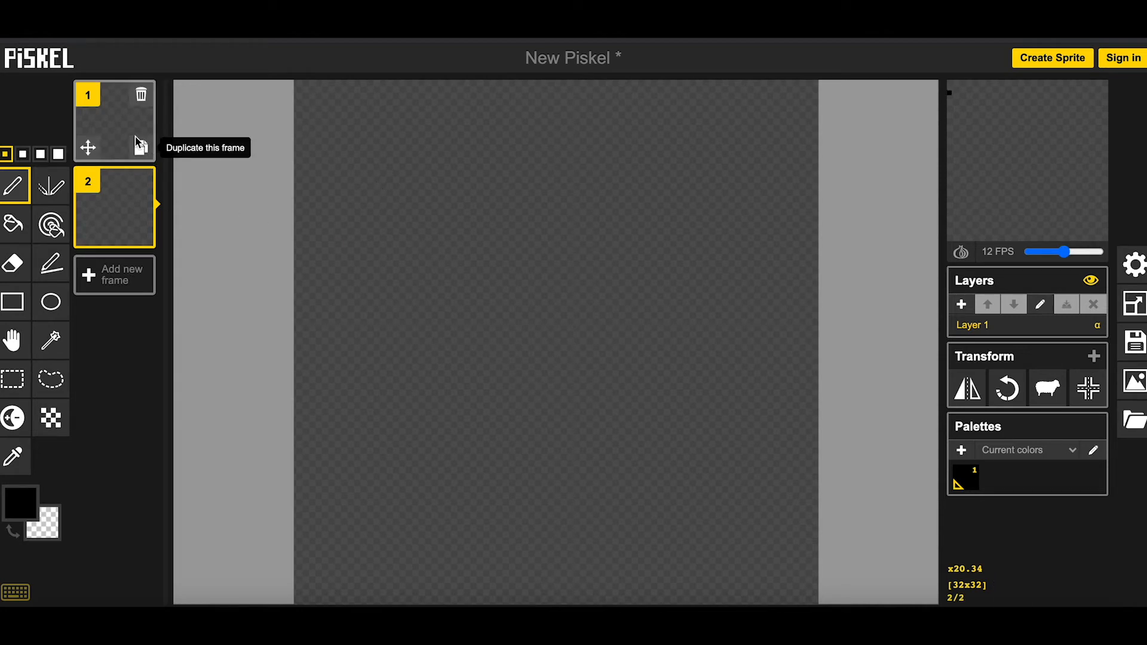
click(125, 123)
click(125, 215)
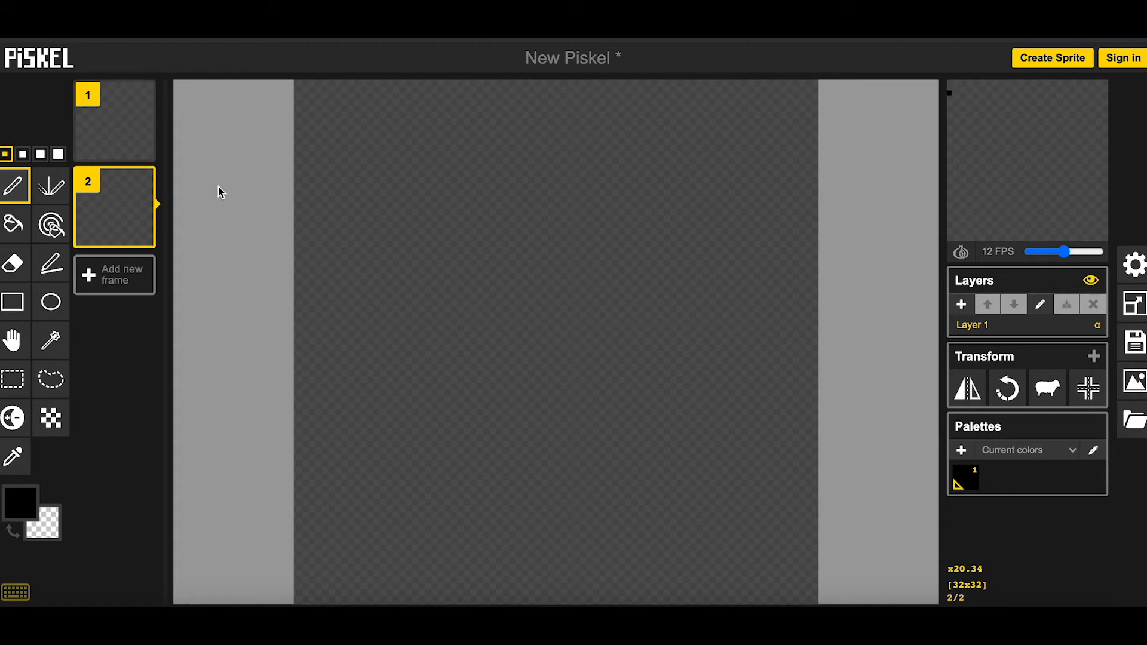
click(122, 144)
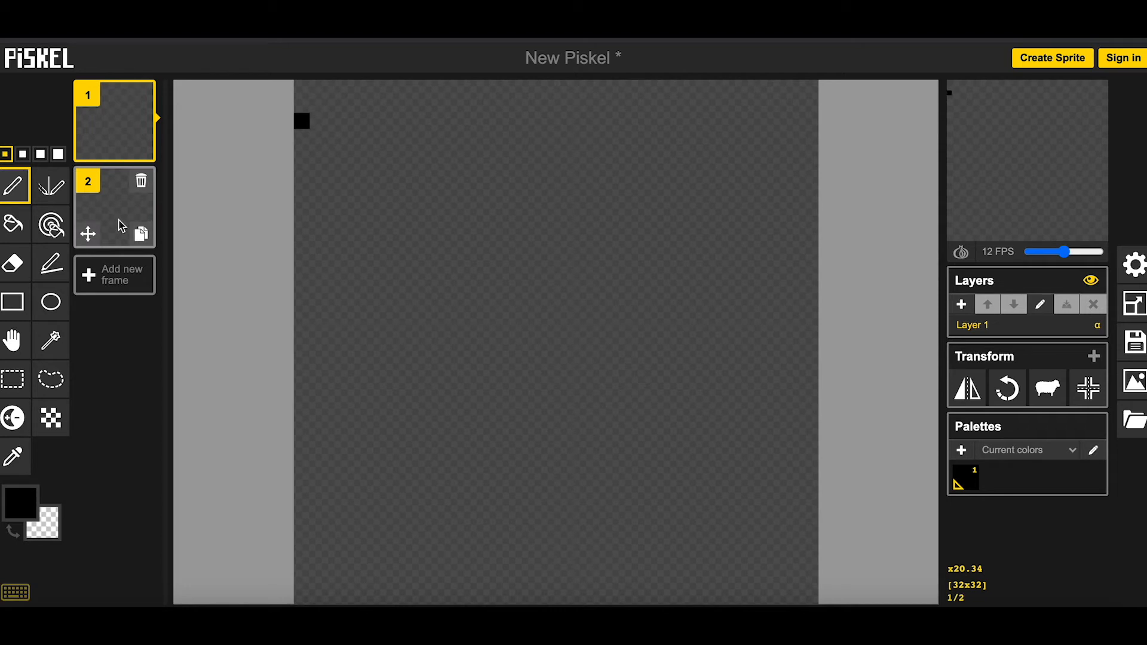
click(962, 253)
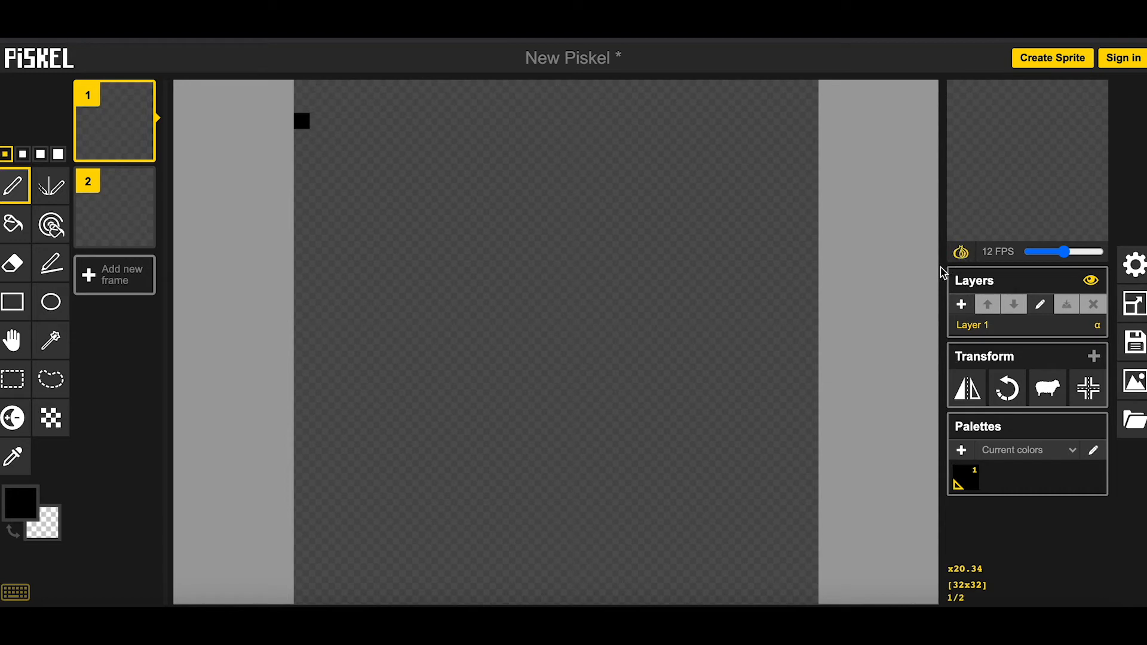
mouse_move(1069, 255)
mouse_down()
mouse_move(1044, 256)
mouse_move(1064, 259)
mouse_up()
mouse_move(100, 237)
click(120, 216)
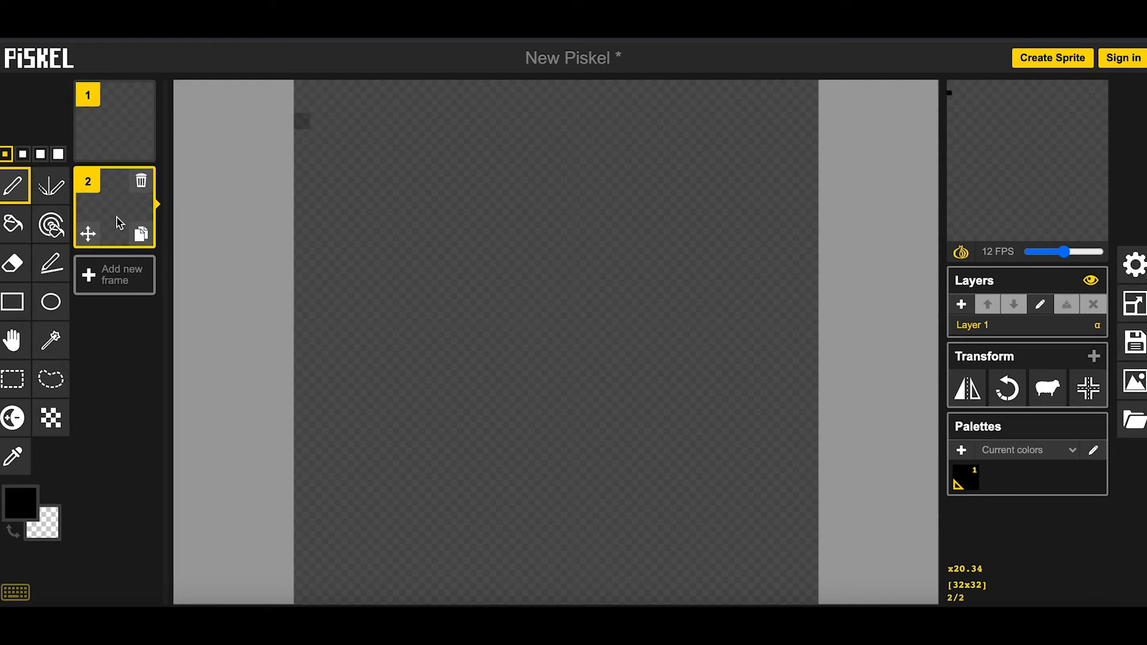
Step: Draw one black pixel on each of frames 2 to 4, adding frames 3 and 4 and shifting each pixel one column right
click(303, 122)
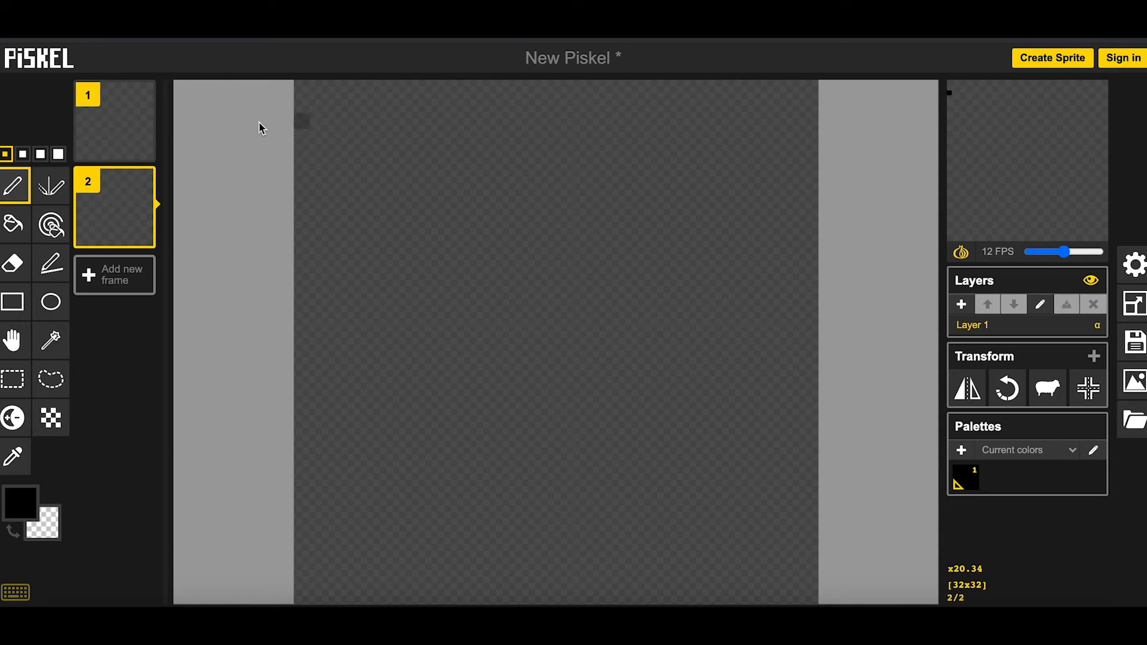
click(318, 123)
click(110, 281)
click(329, 125)
click(130, 383)
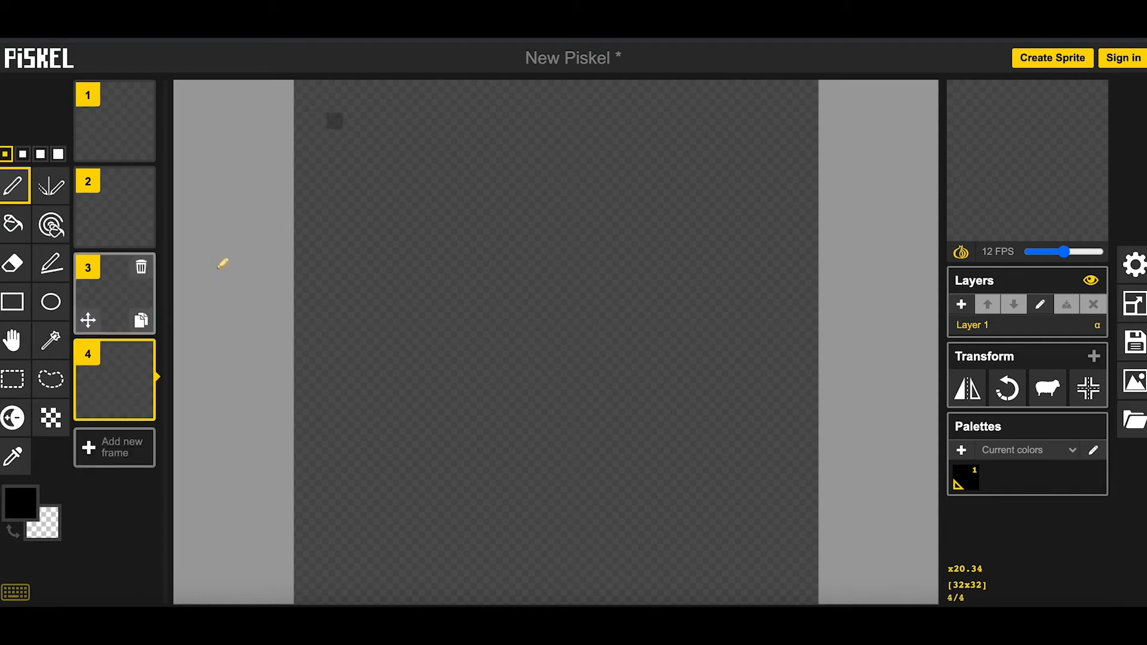
click(352, 138)
Step: Add frames 5 to 7 with one black pixel each, shifted one column right per frame and one row lower on frame 7
click(119, 453)
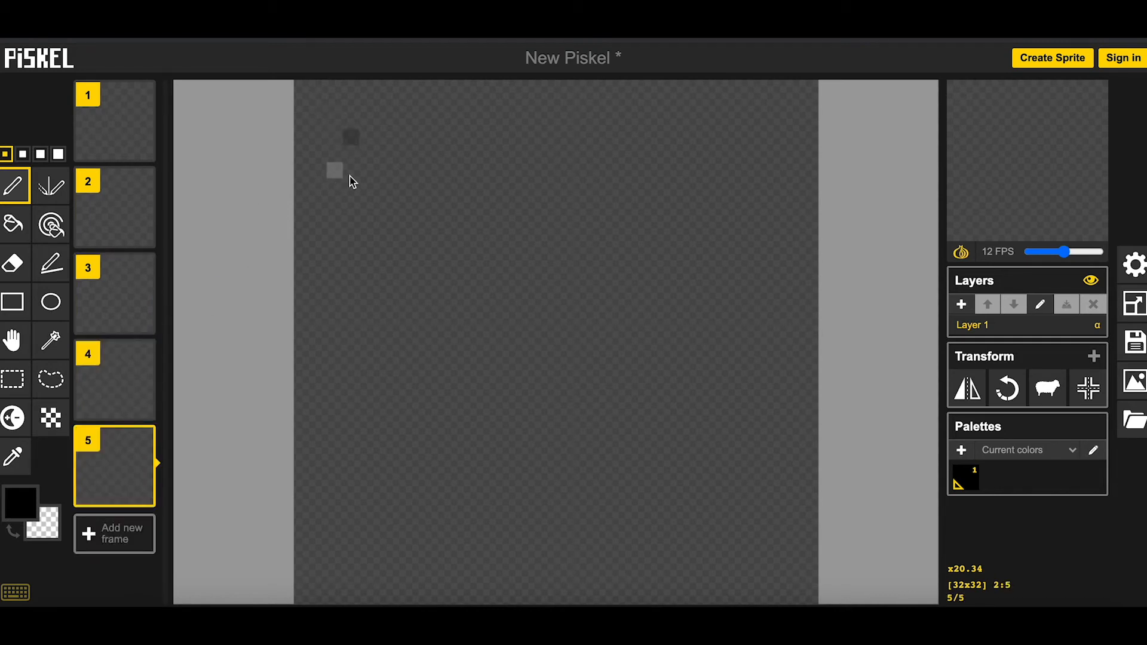
click(368, 139)
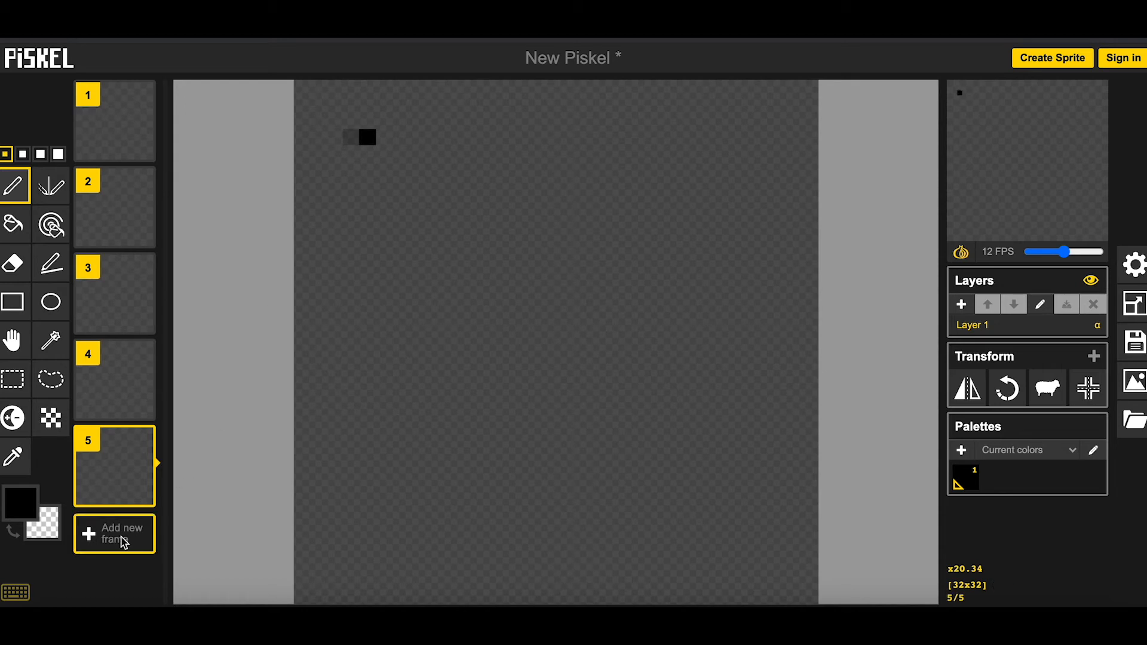
click(120, 536)
click(385, 137)
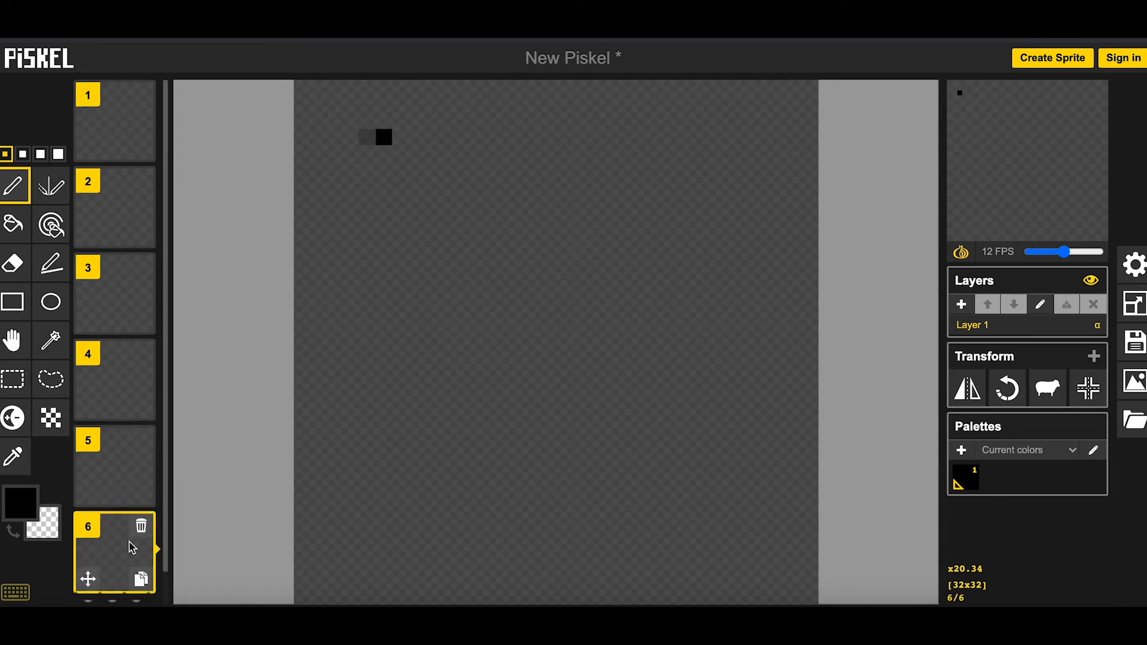
scroll(133, 545, down, 1)
click(117, 584)
click(399, 153)
mouse_move(960, 154)
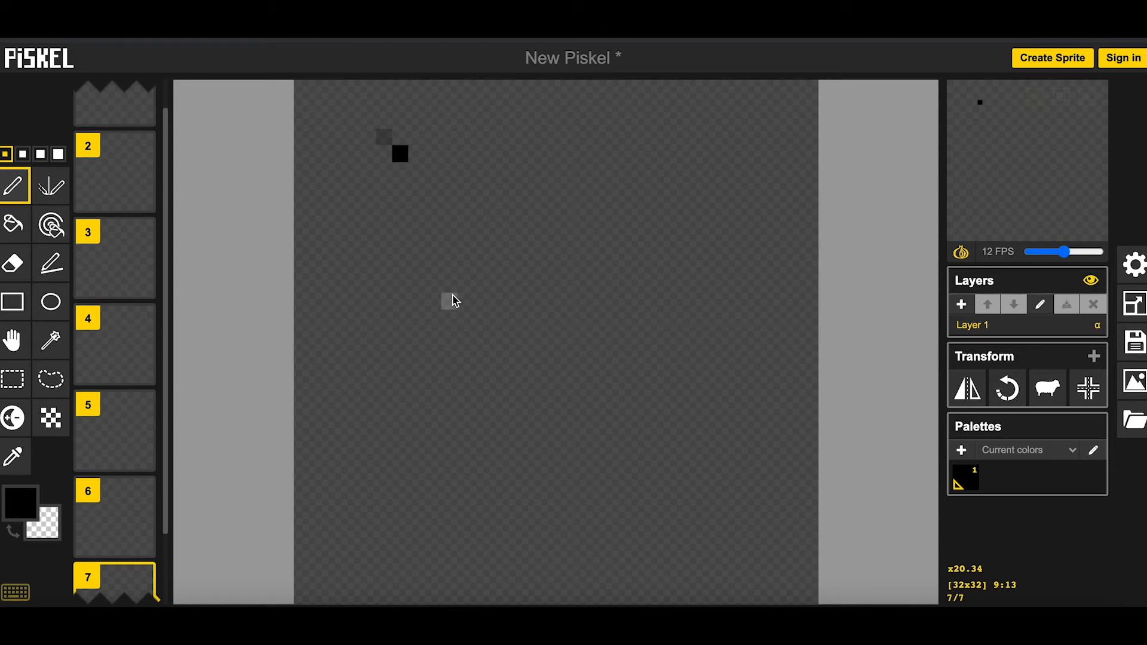
mouse_move(110, 332)
scroll(110, 332, down, 2)
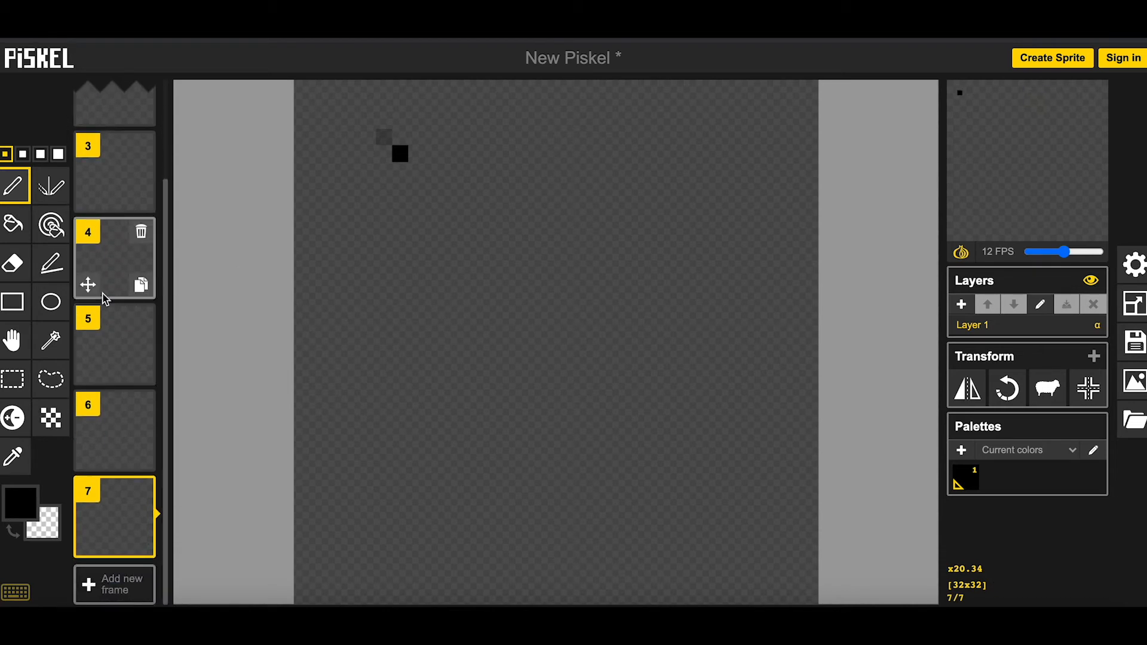
scroll(106, 302, up, 3)
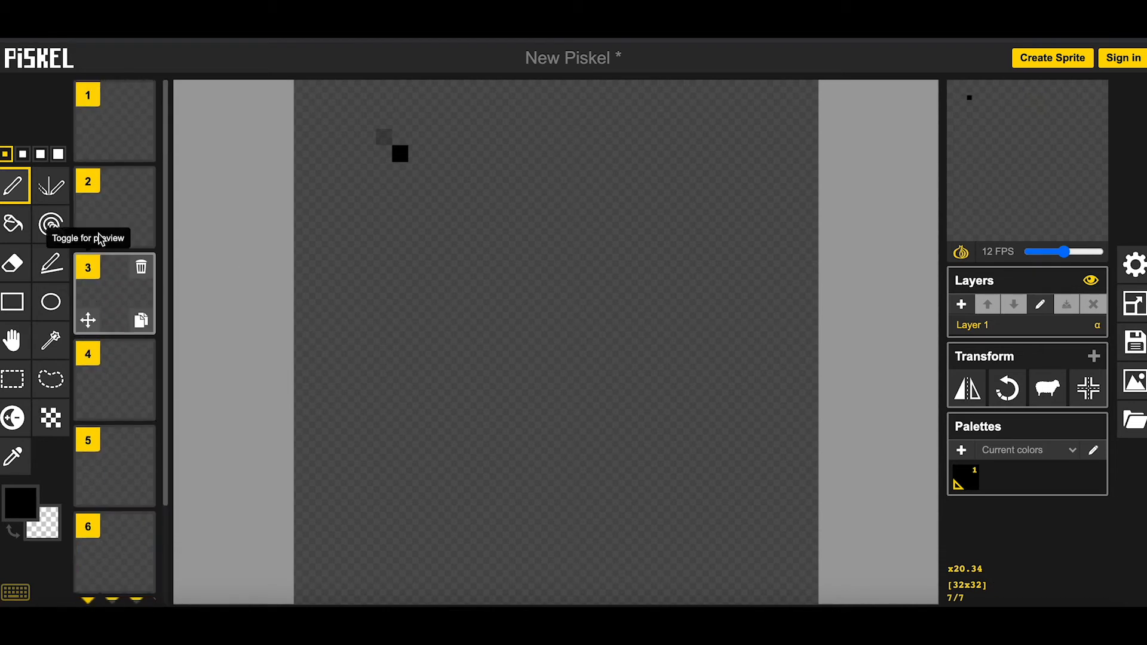
mouse_move(141, 184)
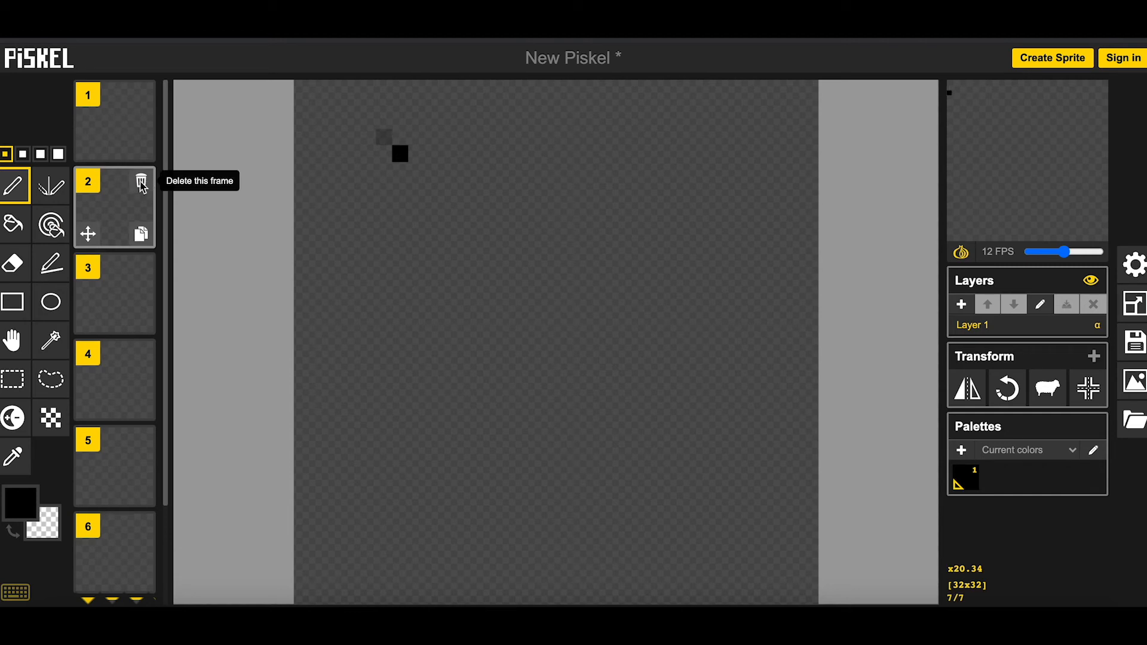
Step: Try the animation preview at 24 FPS and 3 FPS, and set its speed to 24 FPS
drag(1064, 253, 1102, 257)
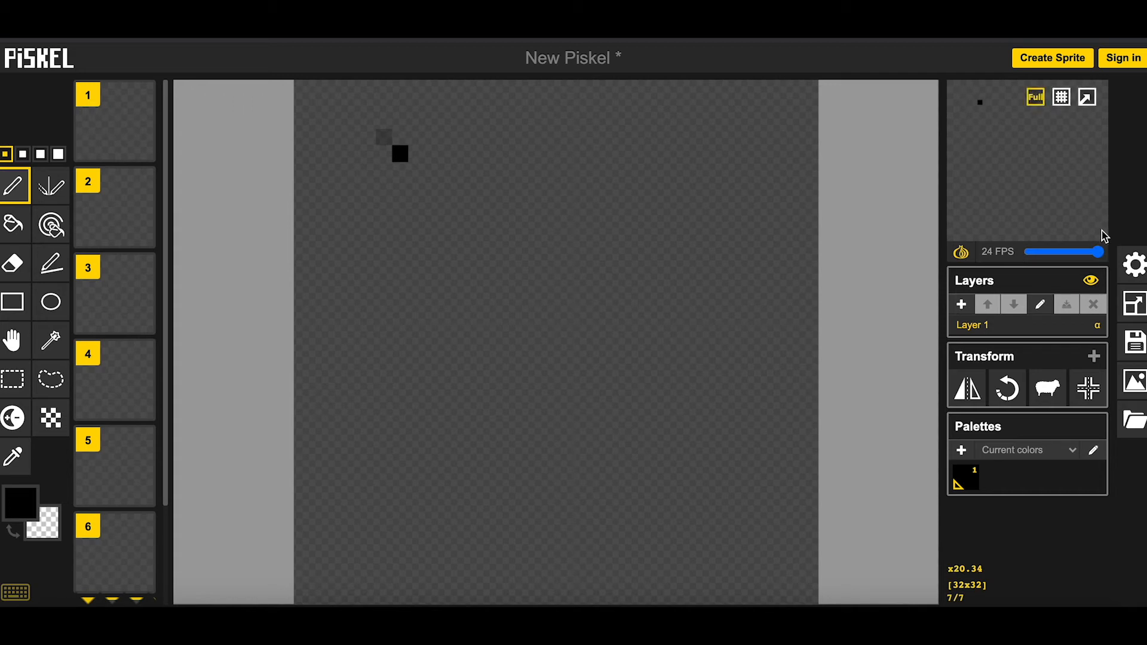
drag(1099, 252, 1041, 257)
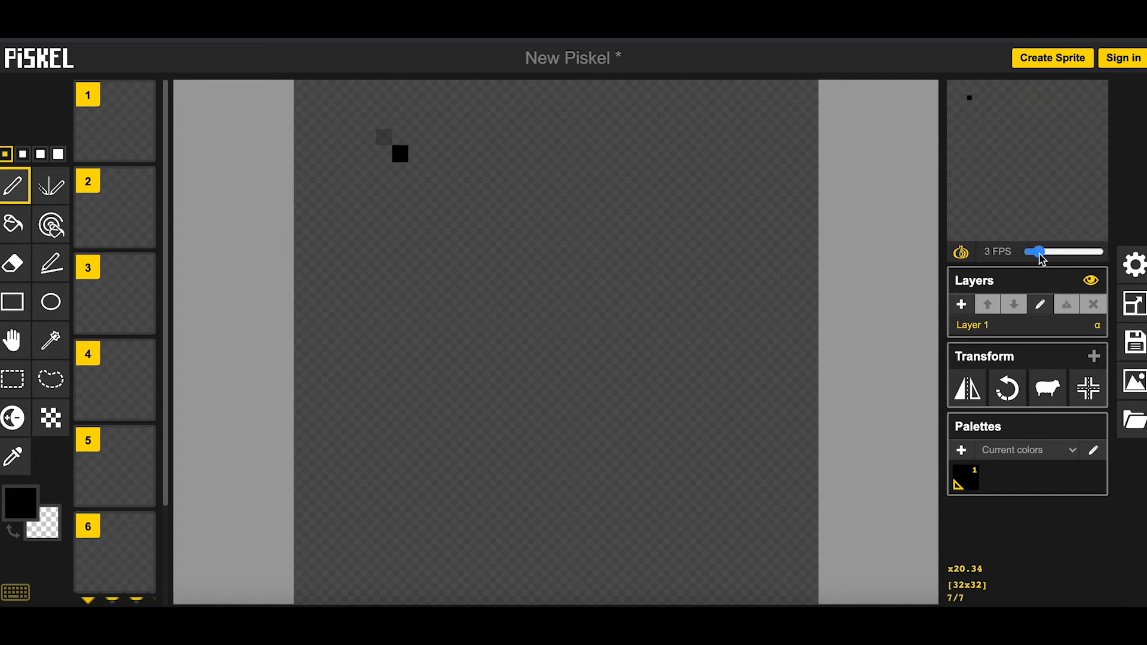
drag(1041, 257, 1102, 262)
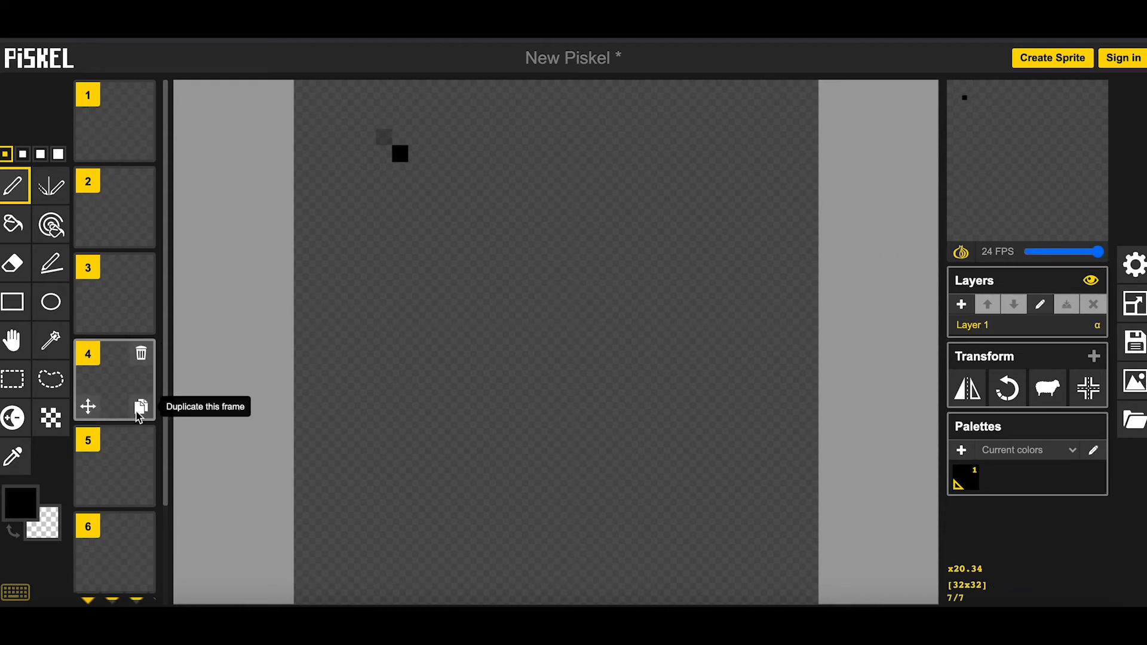
scroll(138, 418, down, 2)
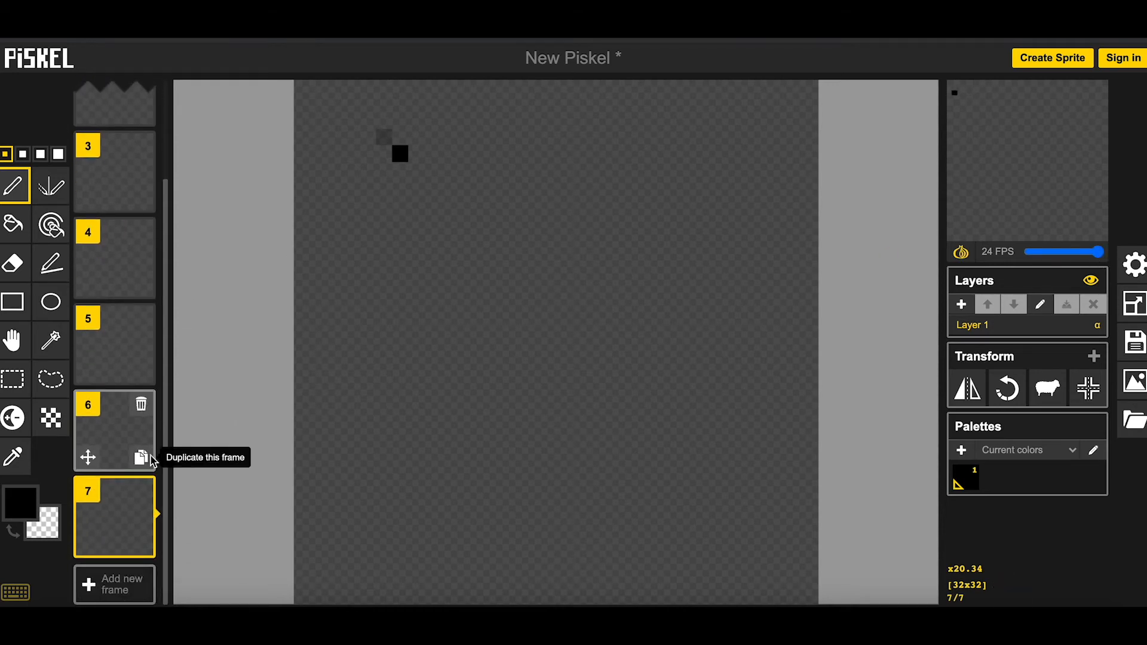